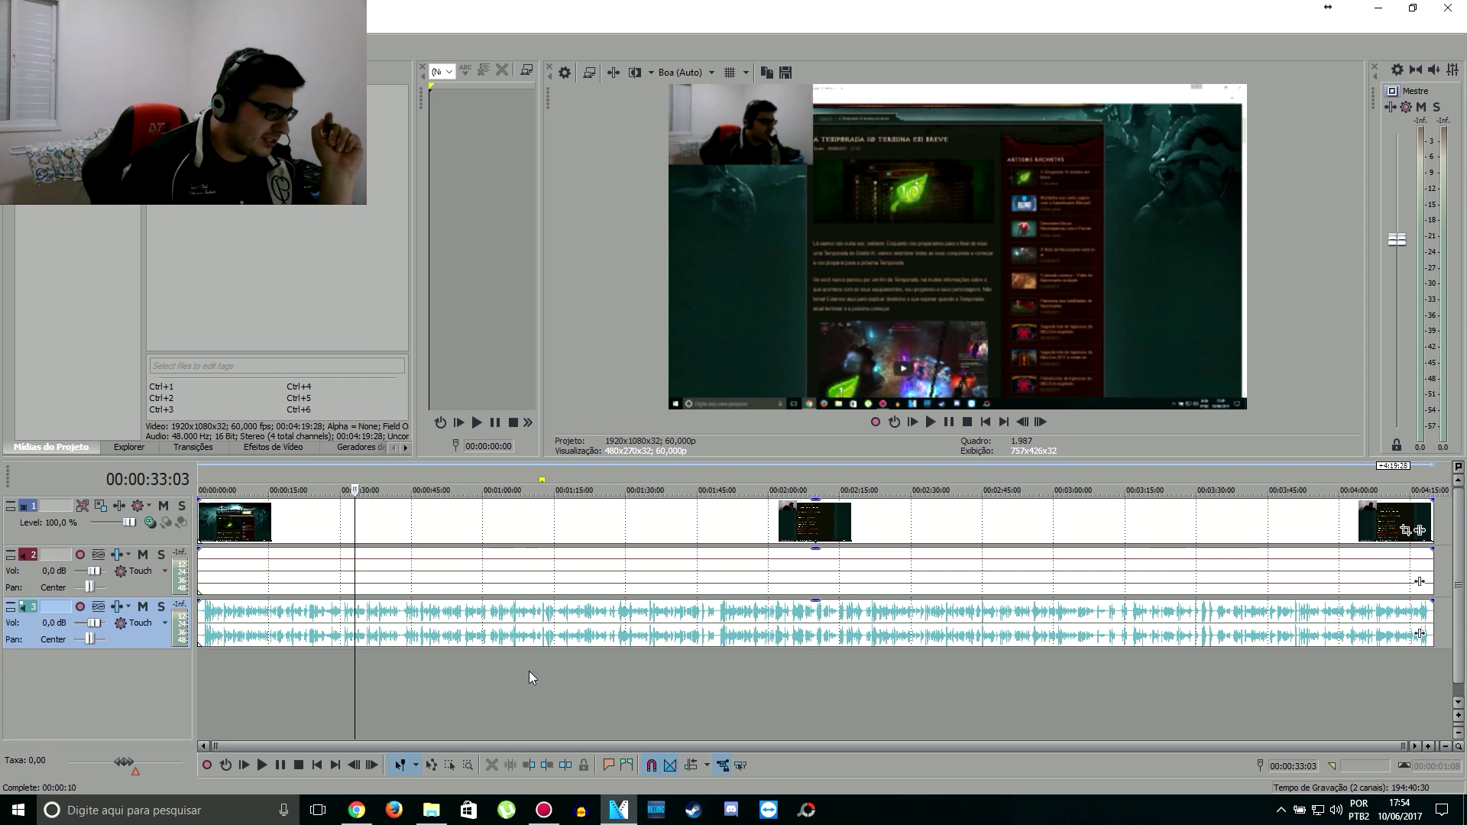
click(590, 687)
click(708, 672)
click(456, 653)
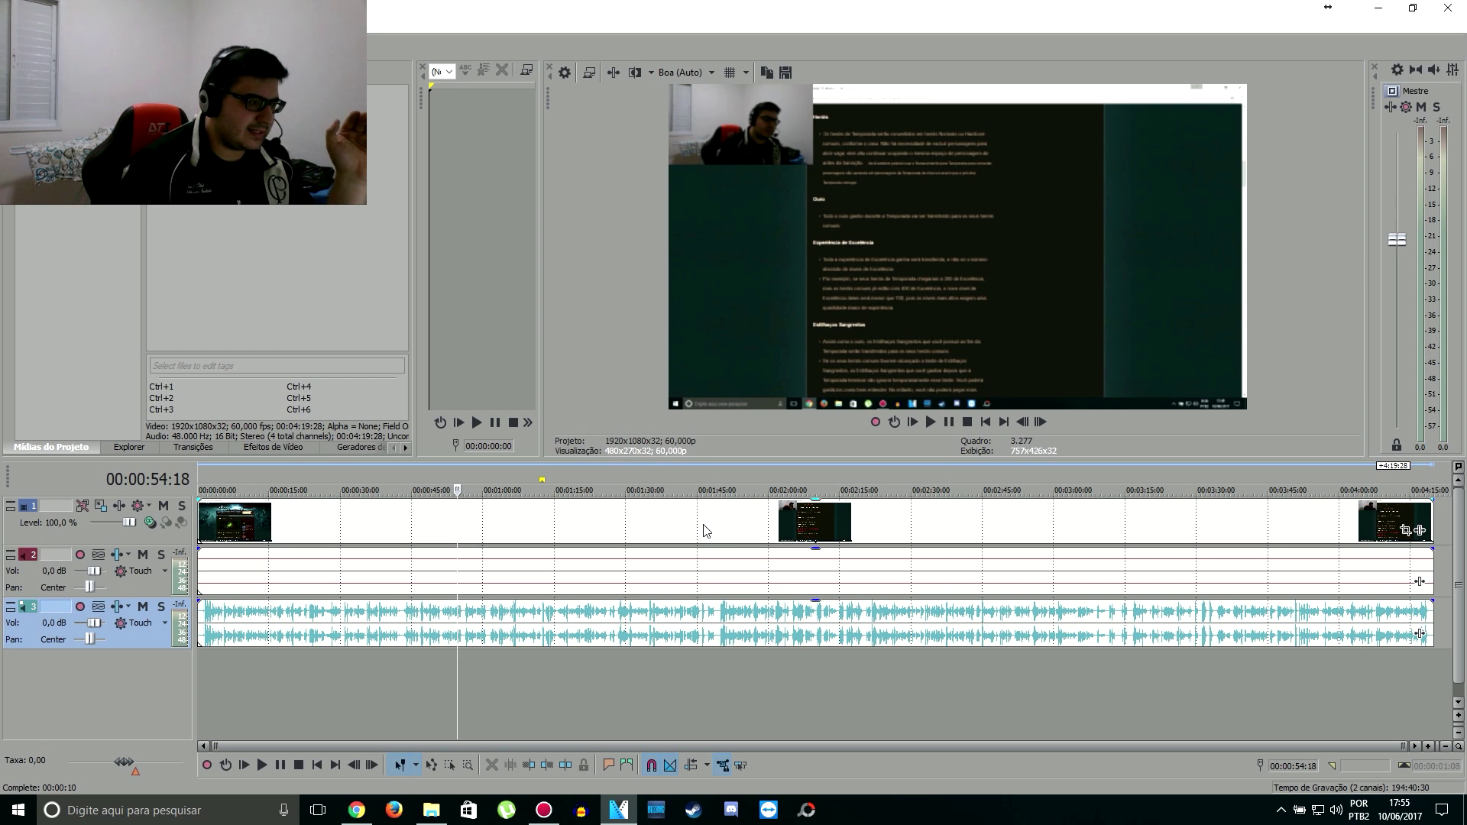
In the project properties, keep full-resolution rendering quality at Exelente and make these settings the default for all new projects
click(564, 72)
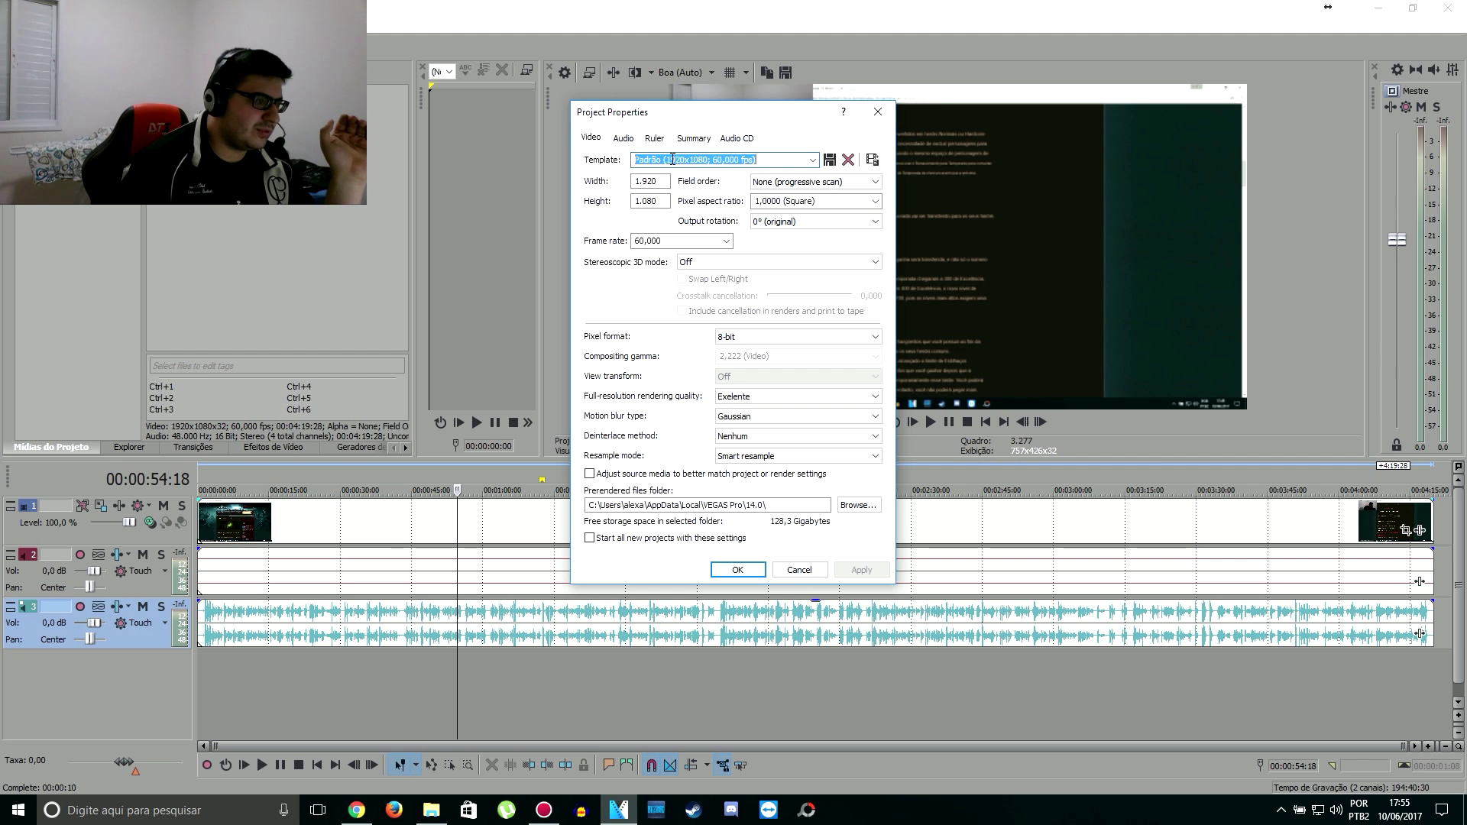
click(754, 397)
click(756, 399)
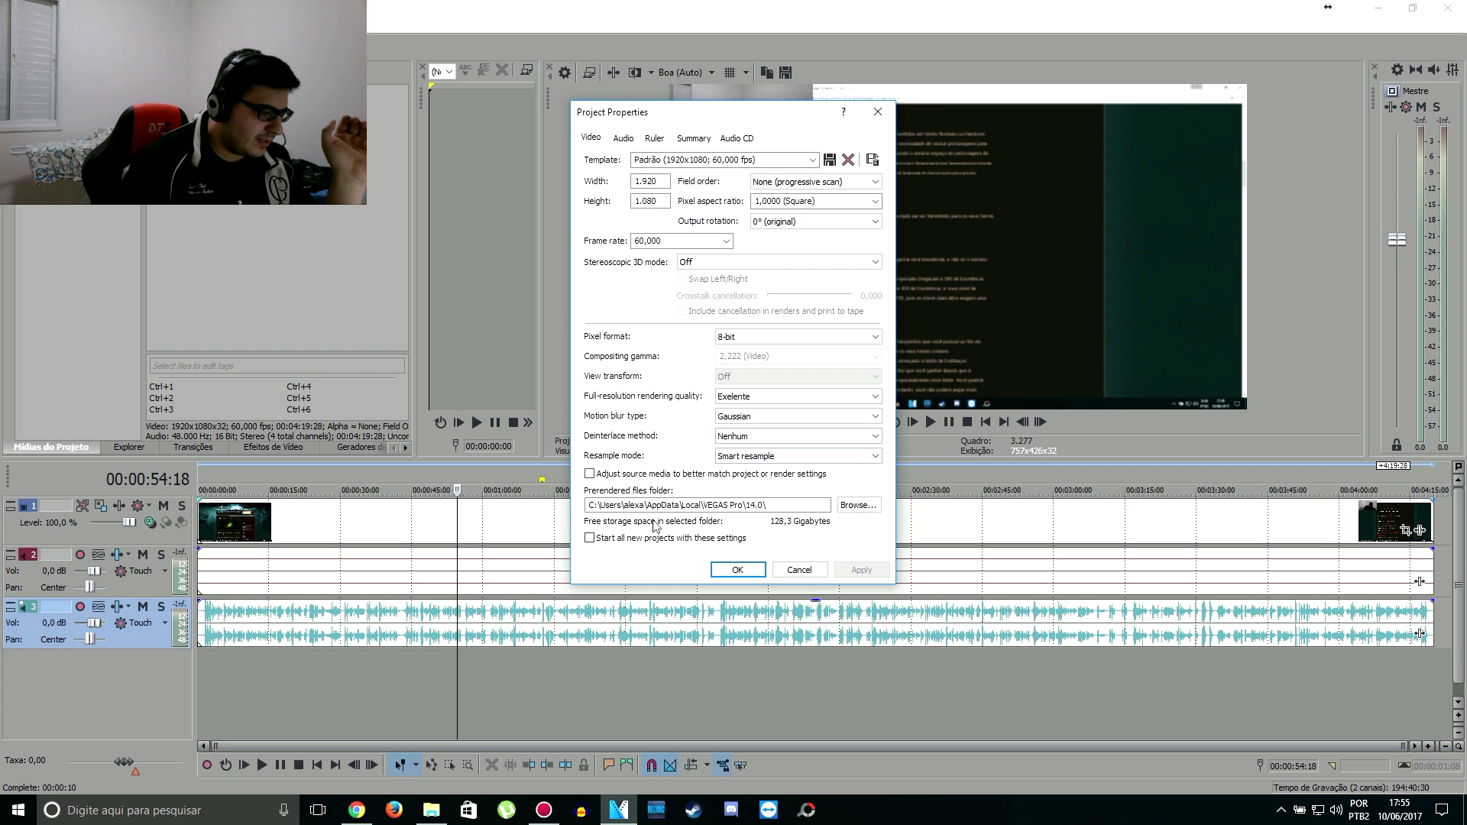
click(624, 140)
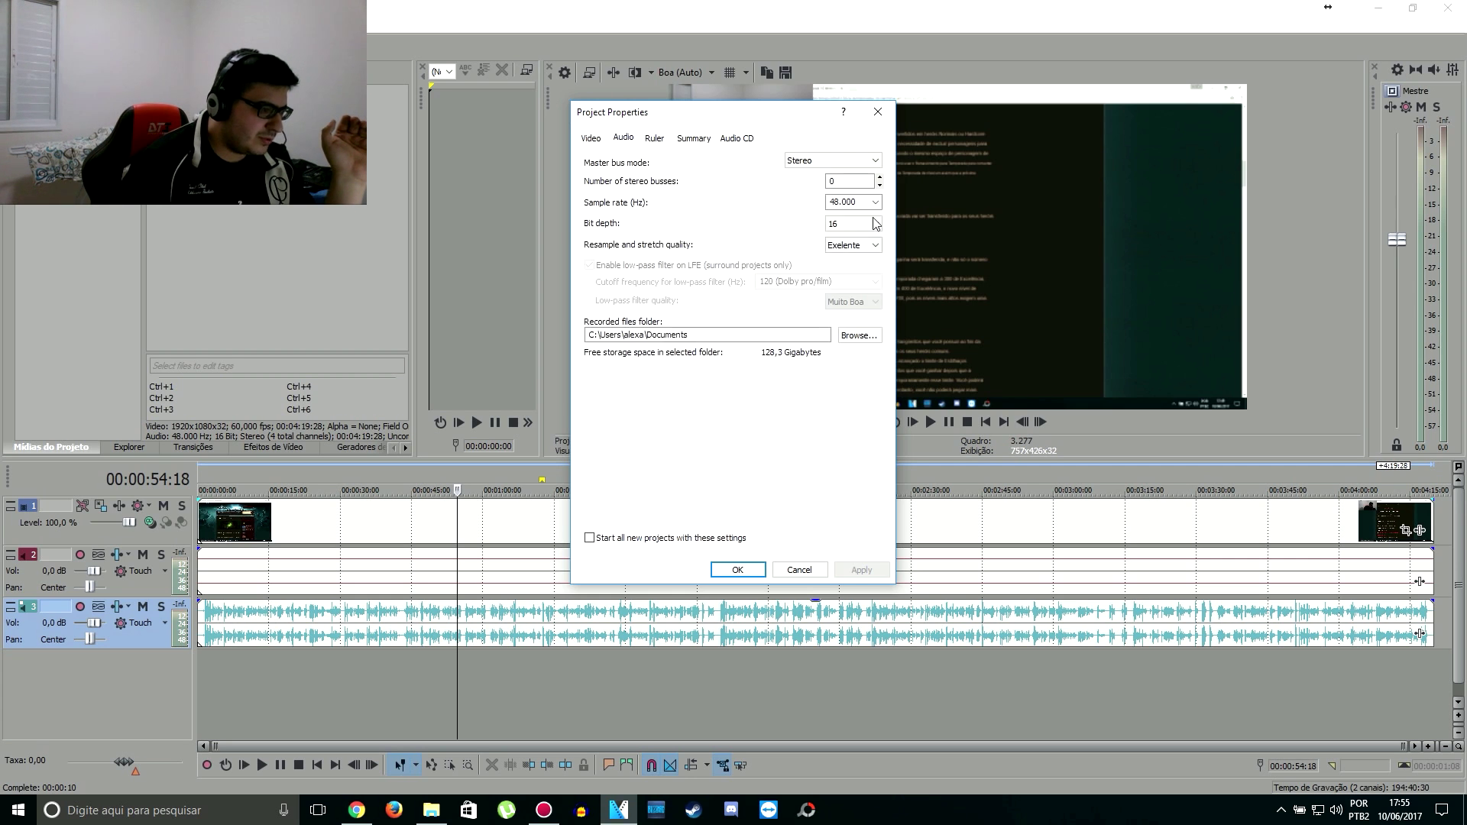
click(589, 538)
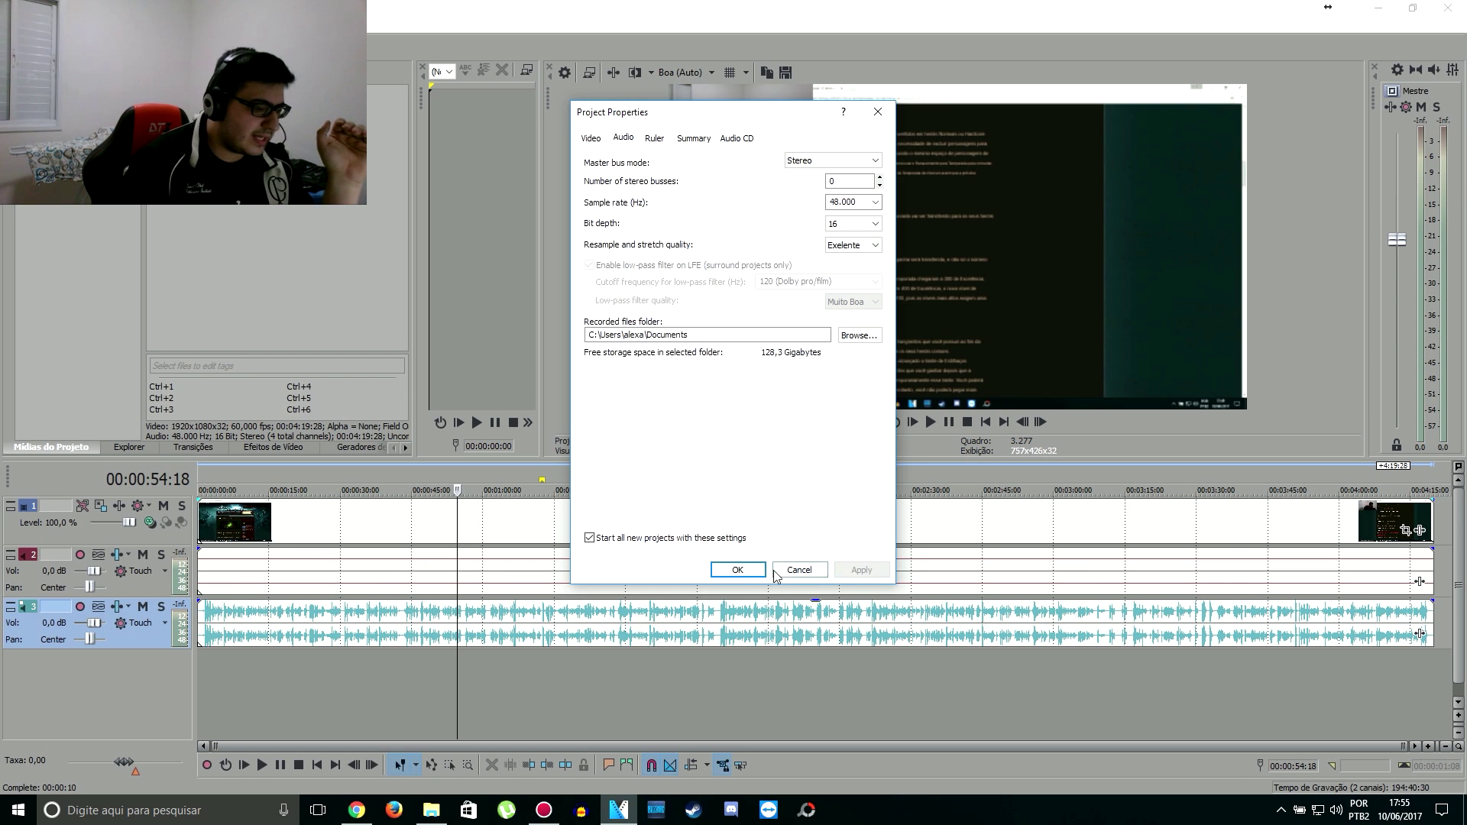
click(738, 570)
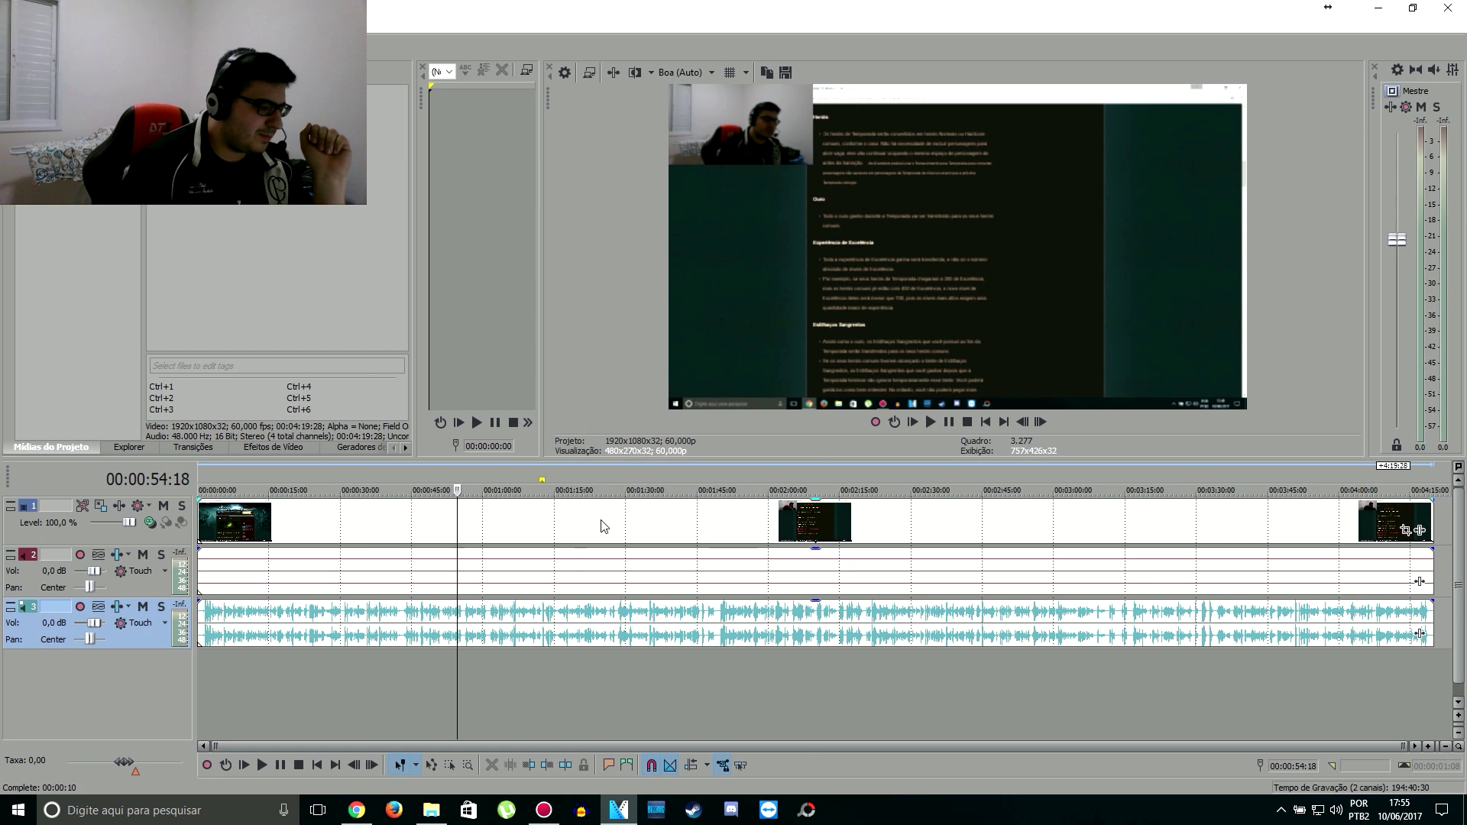
Disable resampling (Desativar Refazer Amostragem) for the video event on track 1
right_click(580, 521)
mouse_move(707, 661)
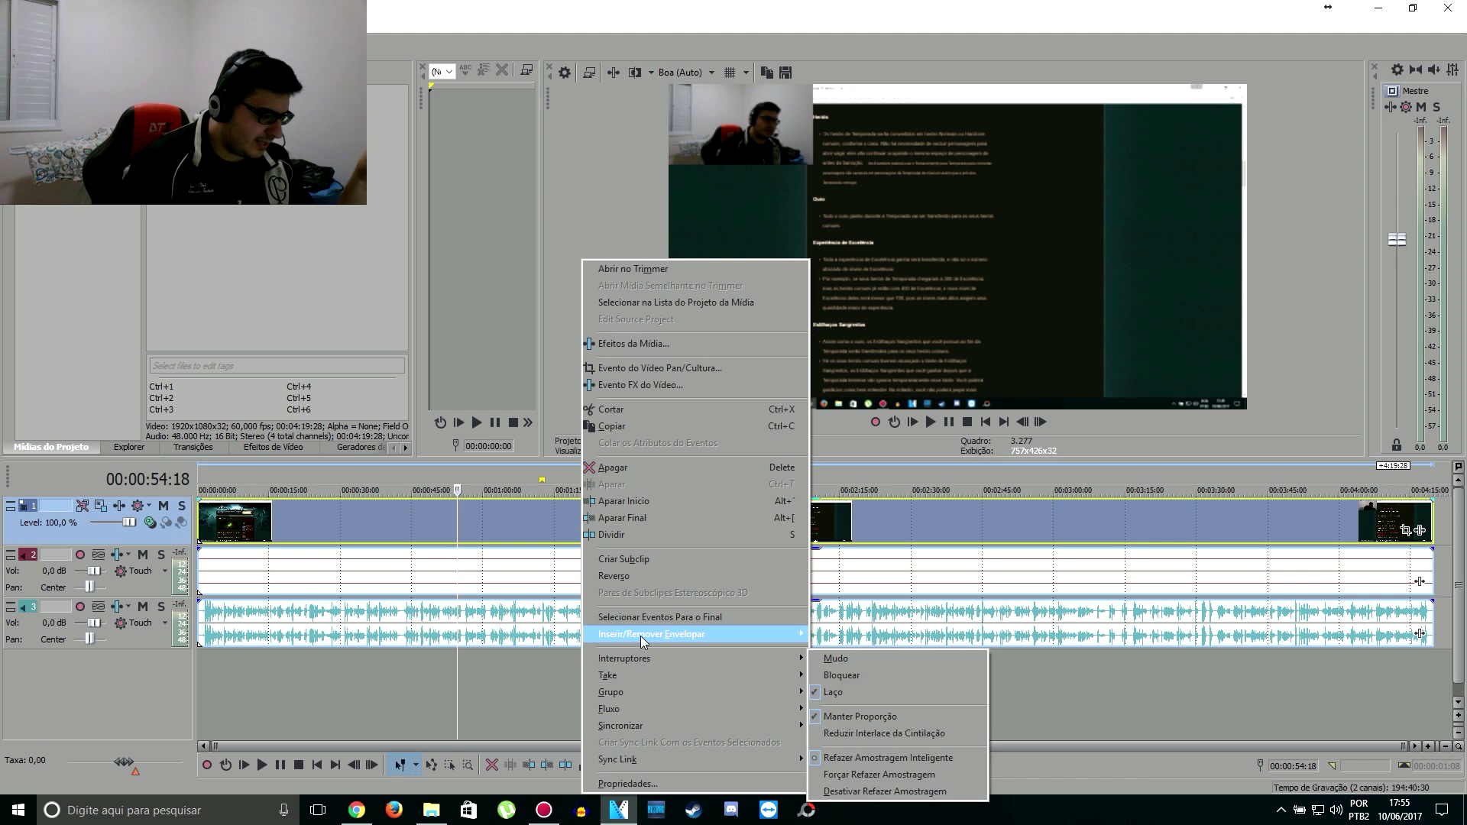
mouse_move(646, 637)
mouse_move(658, 662)
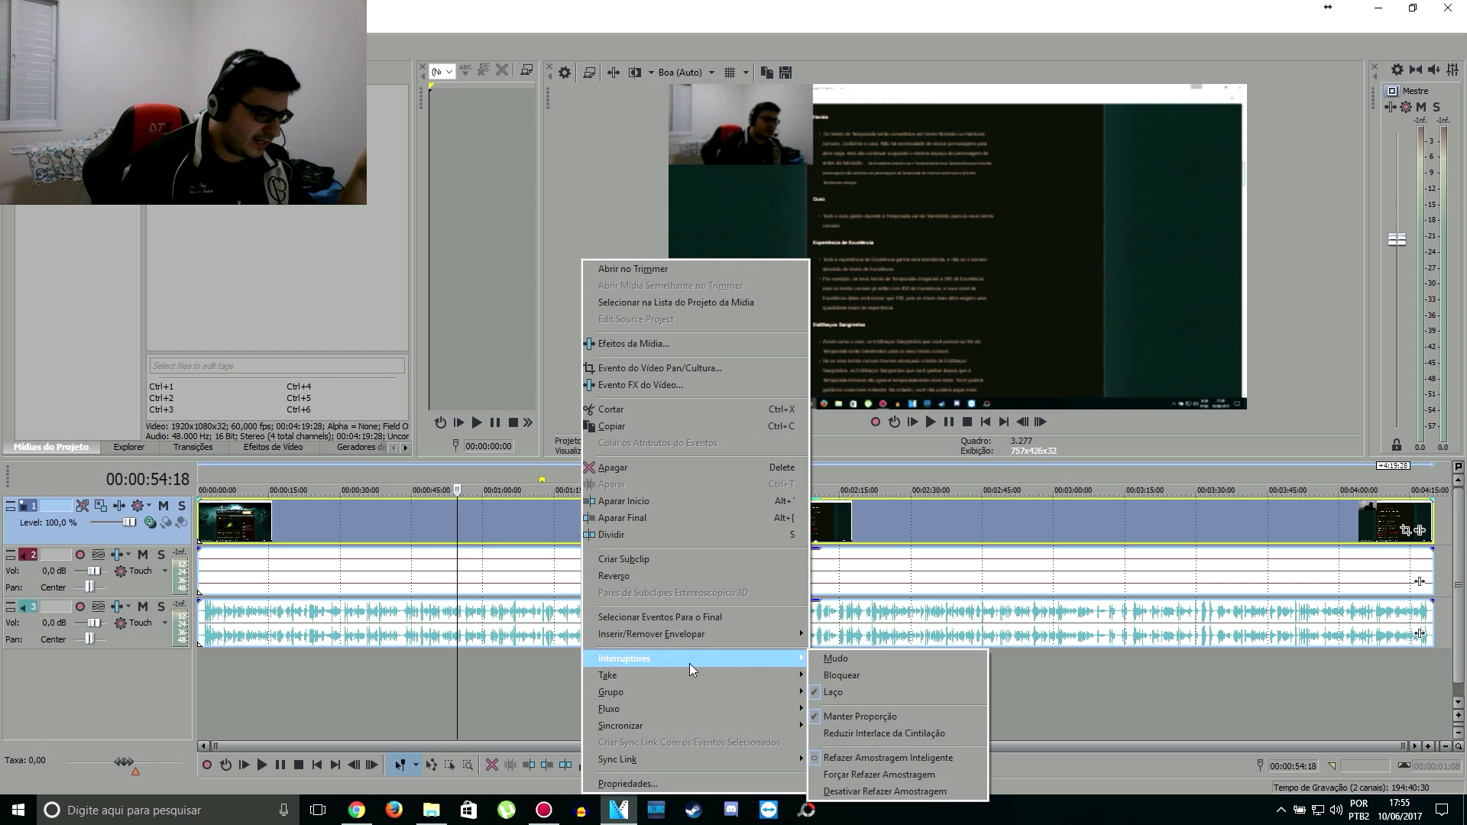
click(878, 791)
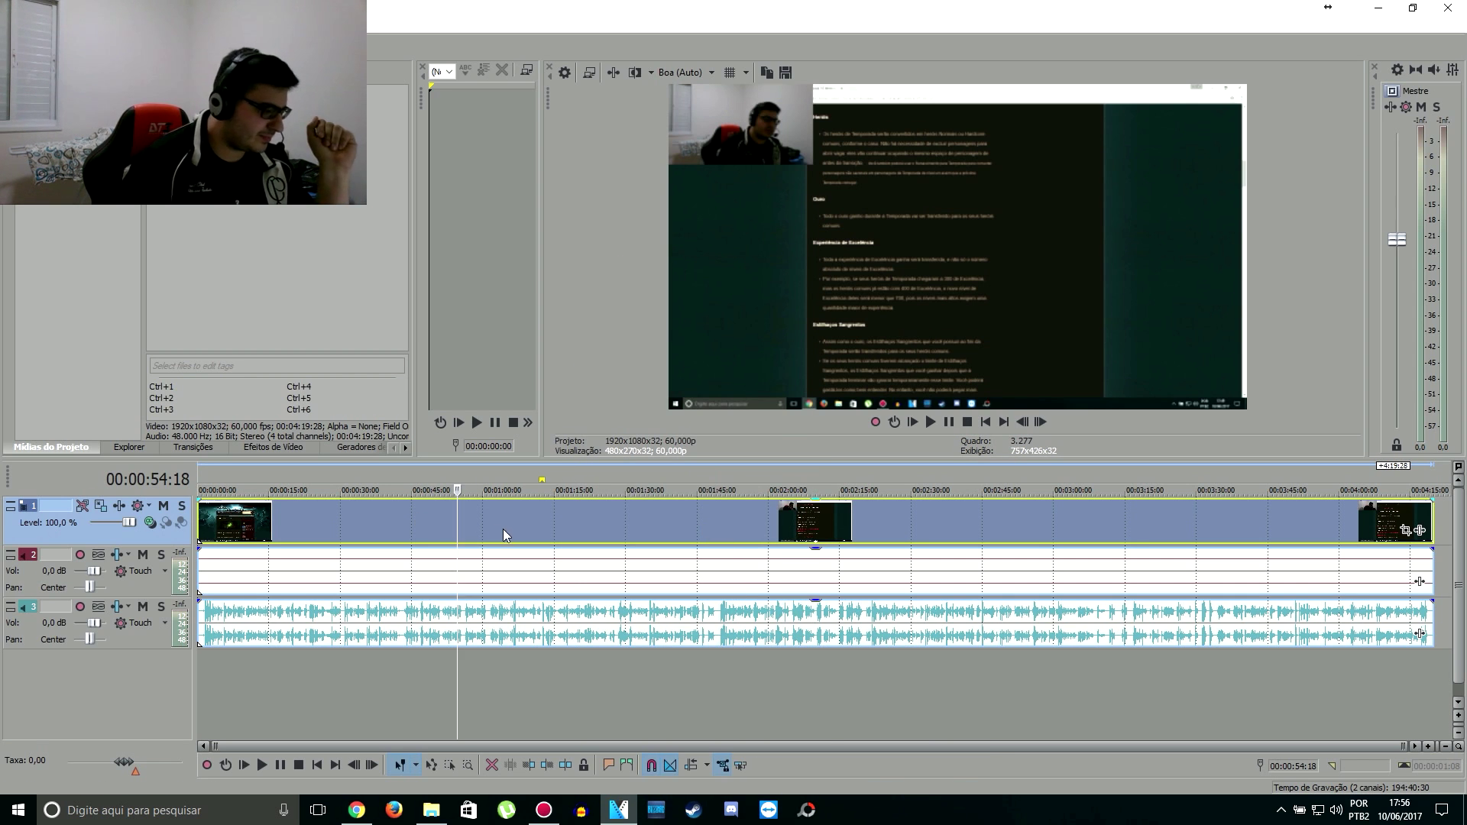
Add the VEGAS Brightness and Contrast and VEGAS Sharpen effects to video track 1
click(120, 508)
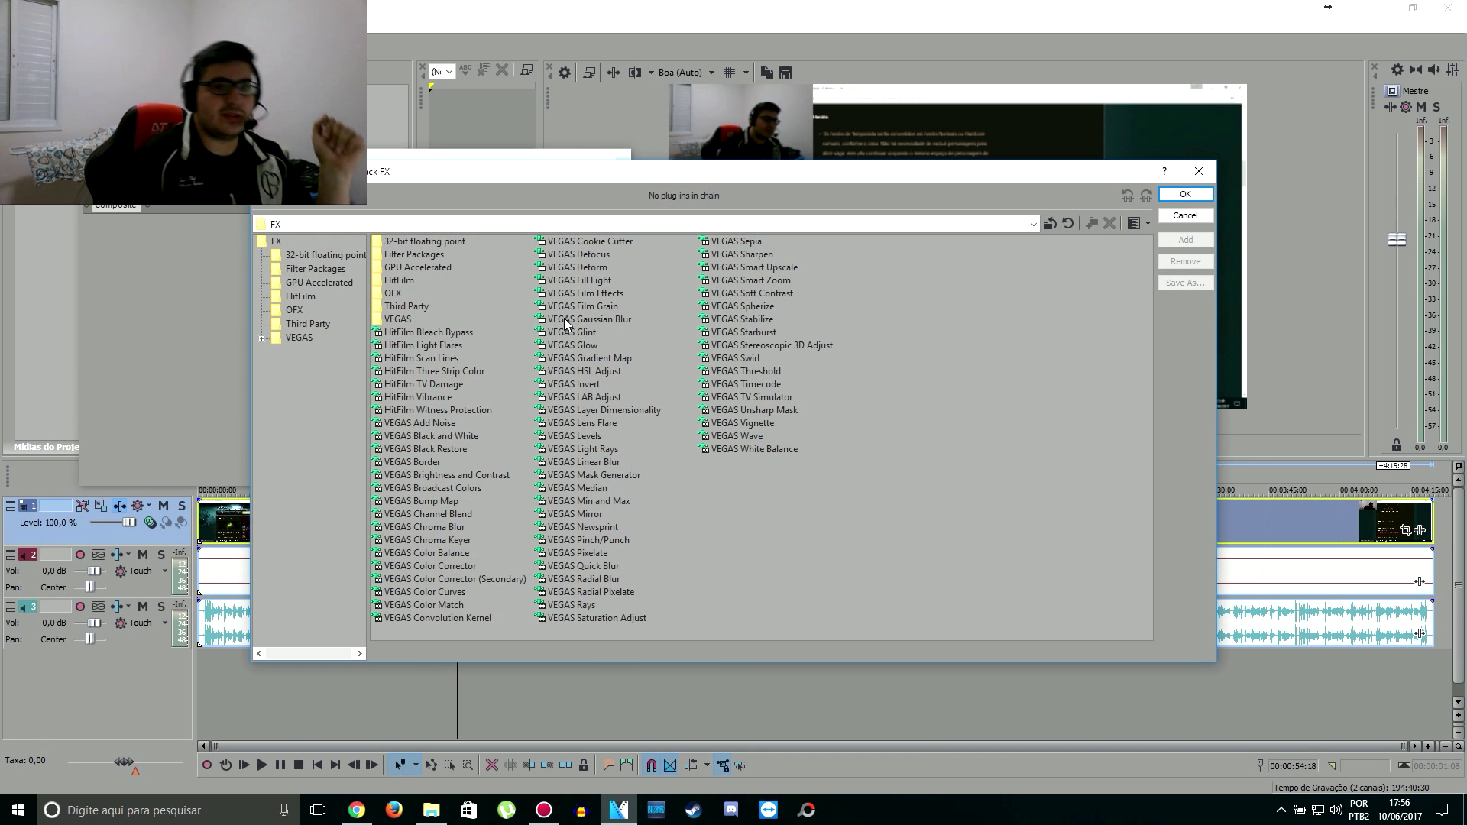
click(768, 254)
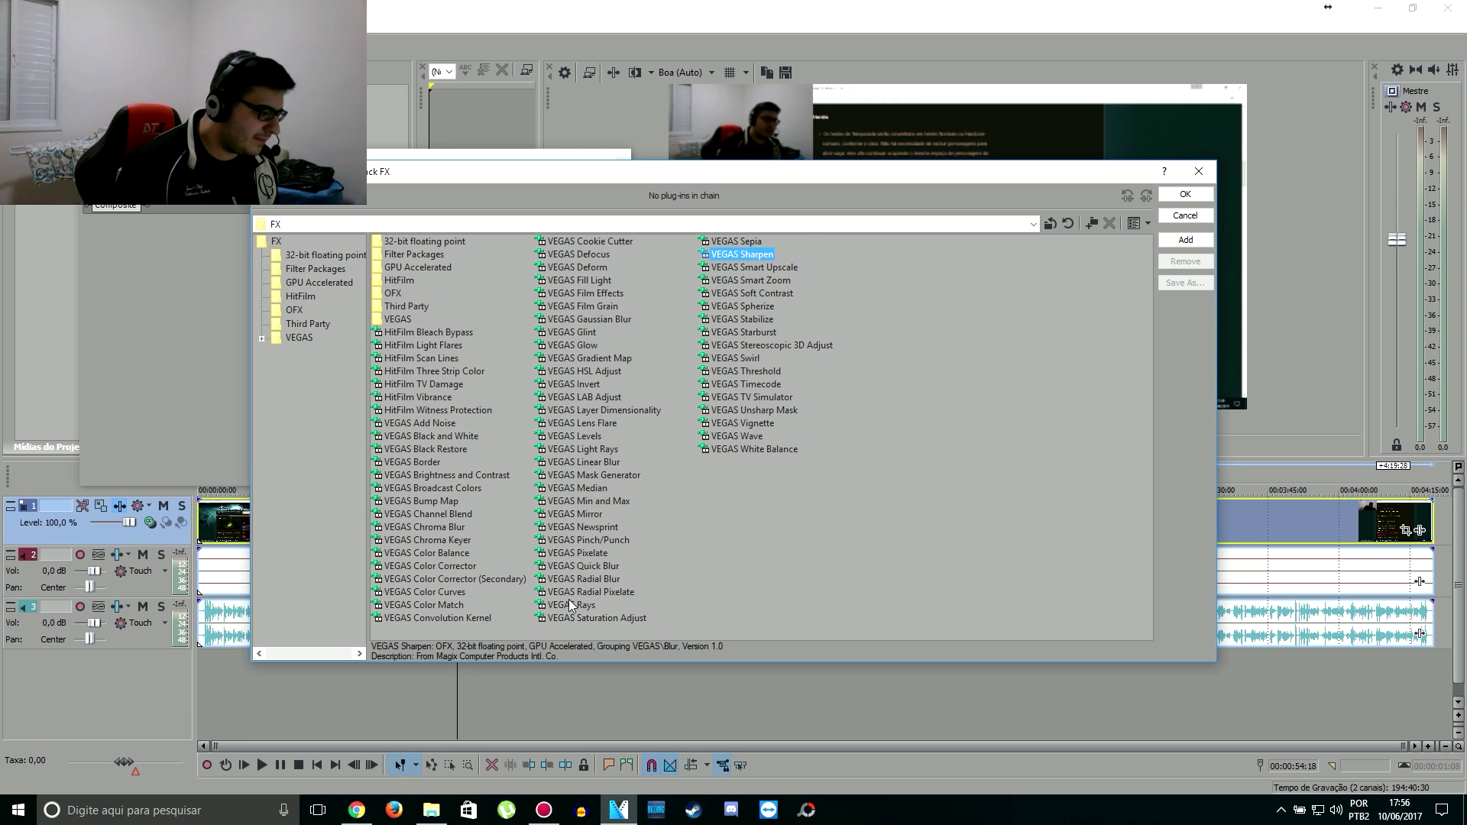
ctrl+click(449, 475)
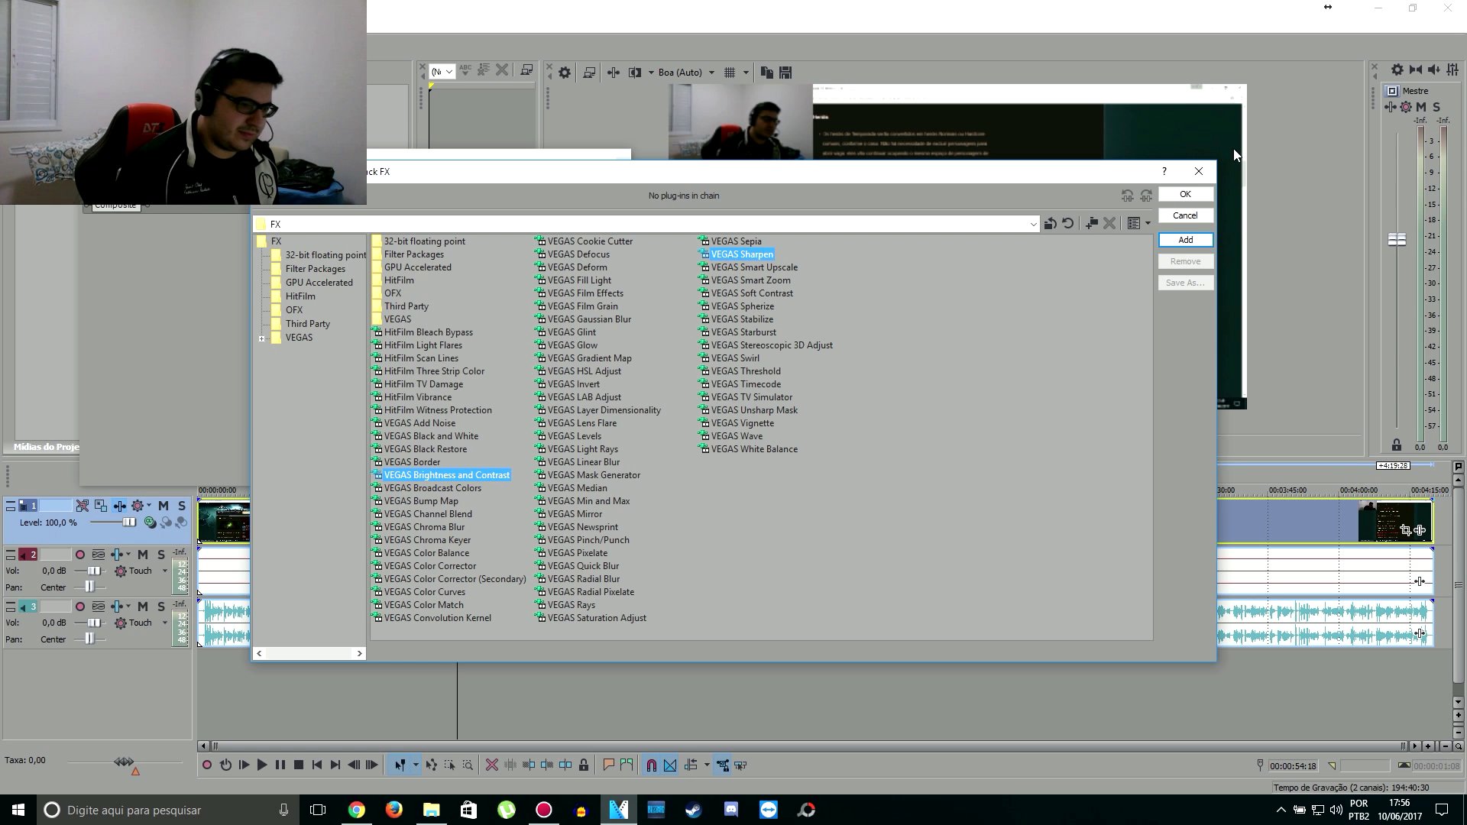
click(1181, 242)
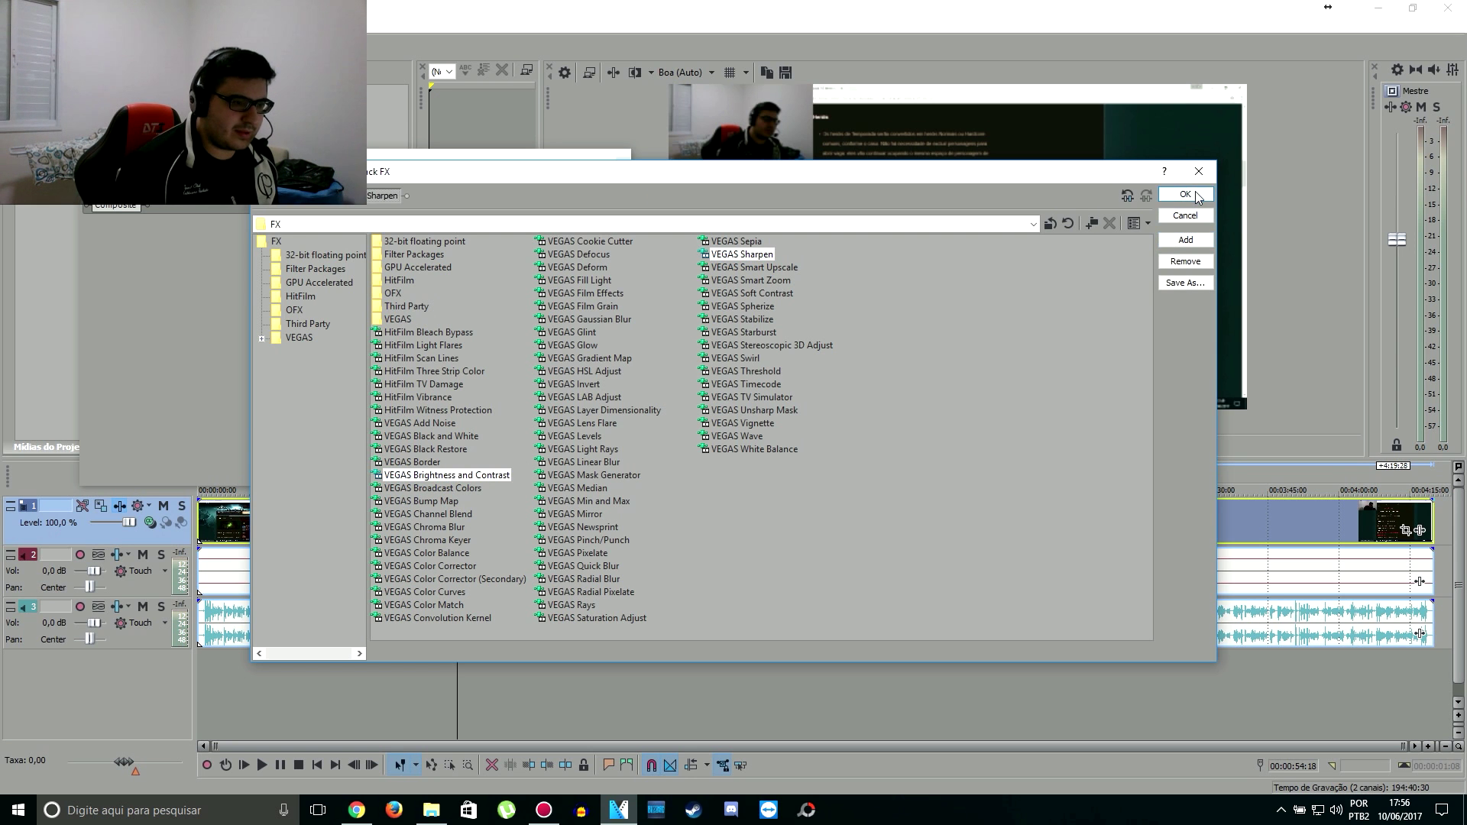
click(1185, 194)
Set the Sharpen effect's amount on video track 1 to 0,000
drag(324, 170, 549, 121)
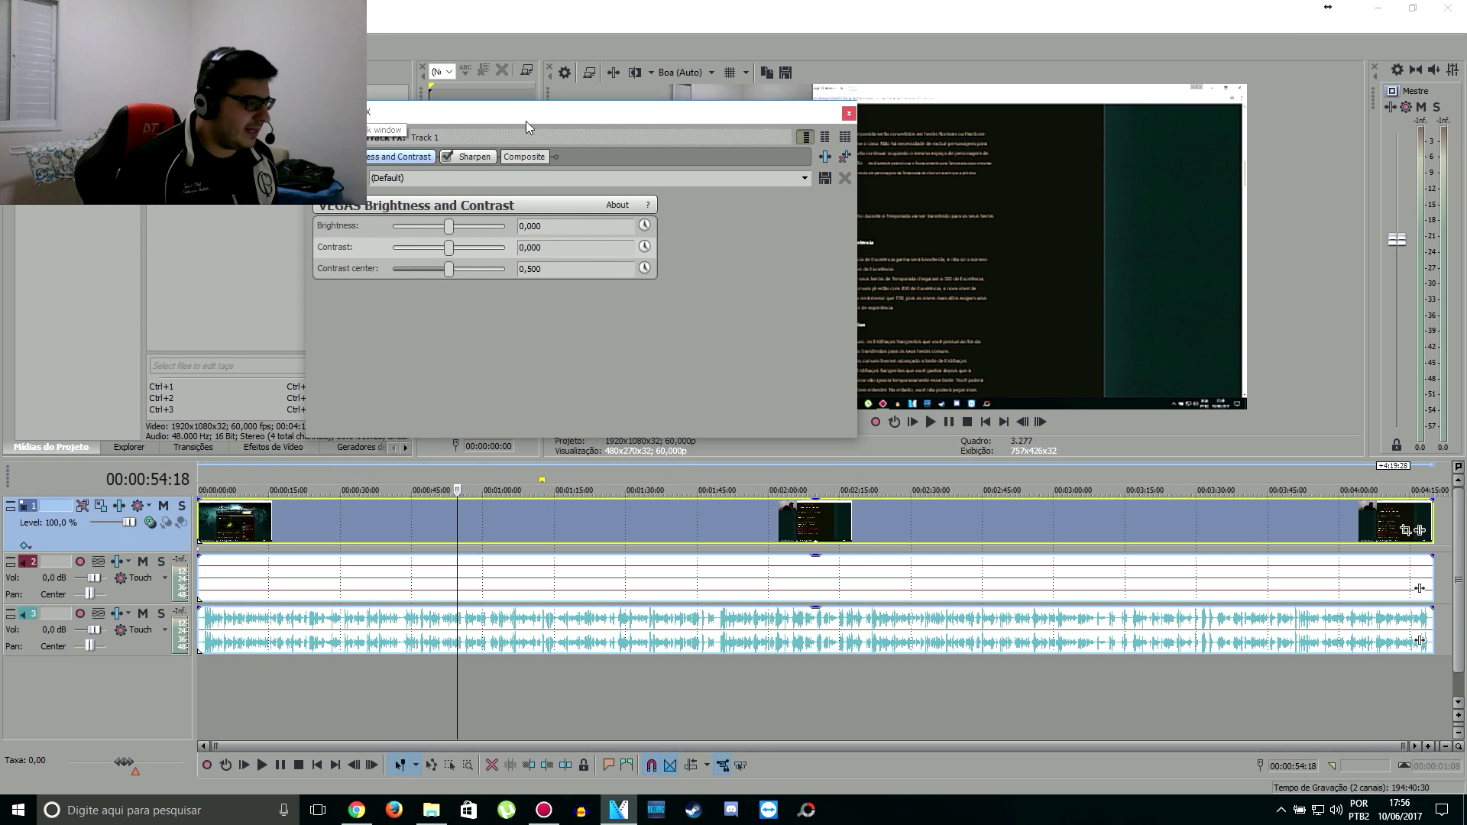
click(472, 157)
drag(423, 221, 254, 220)
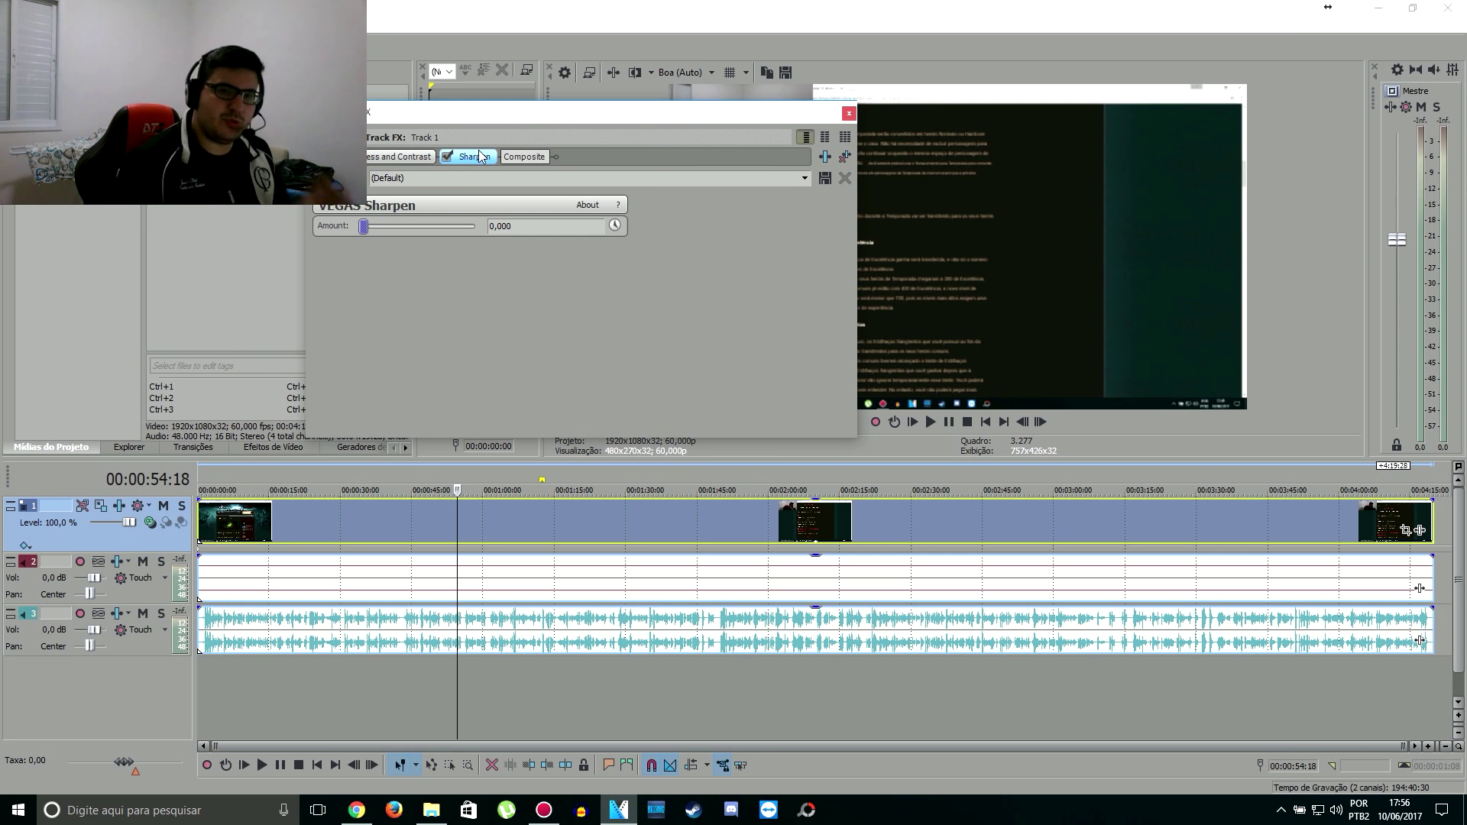
Set the Brightness and Contrast effect to brightness 0,07 and contrast 0,06, and move the effects window clear of the preview
click(398, 157)
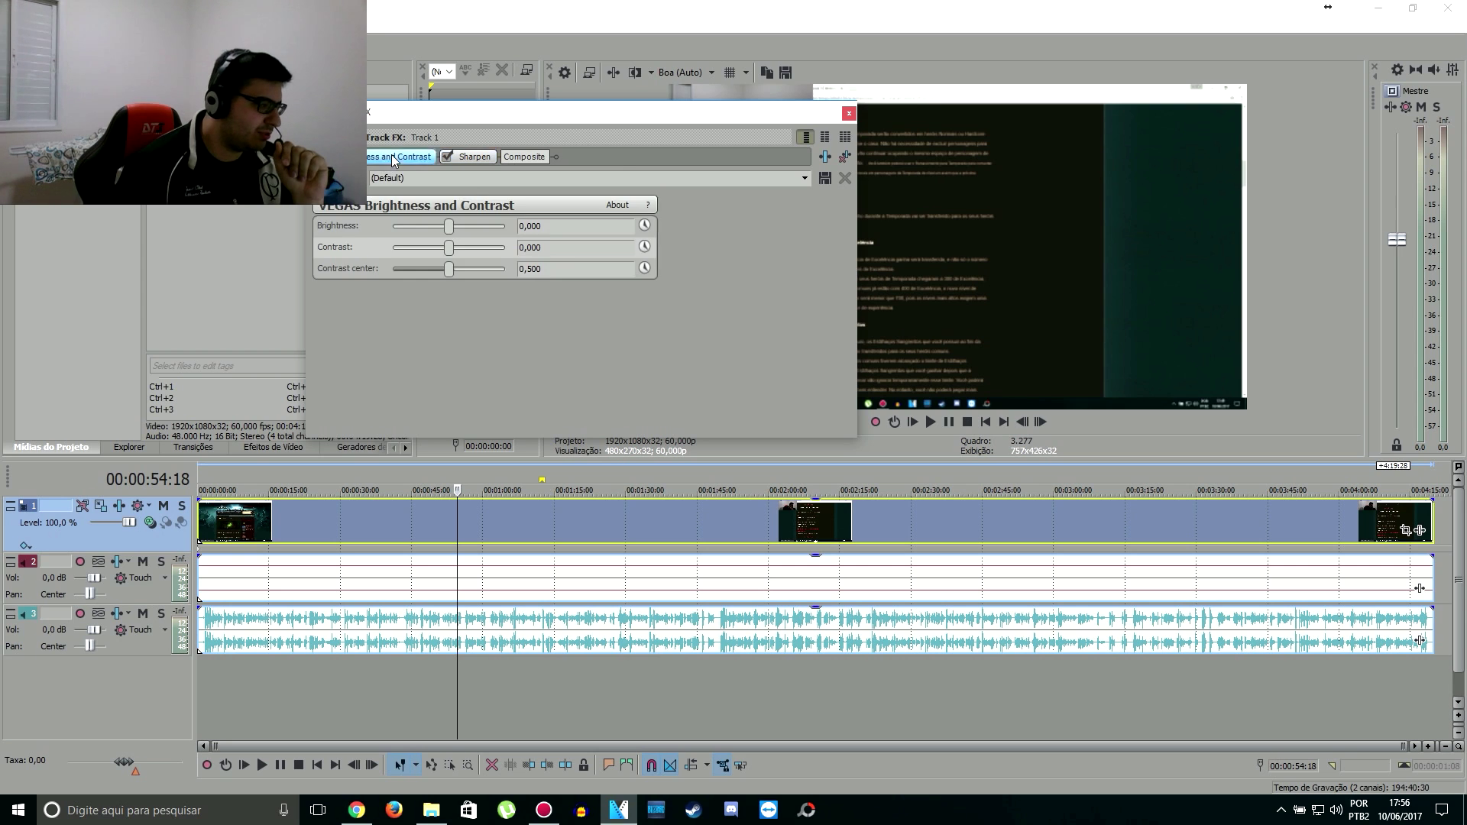
double_click(533, 226)
text(0,07)
key(Return)
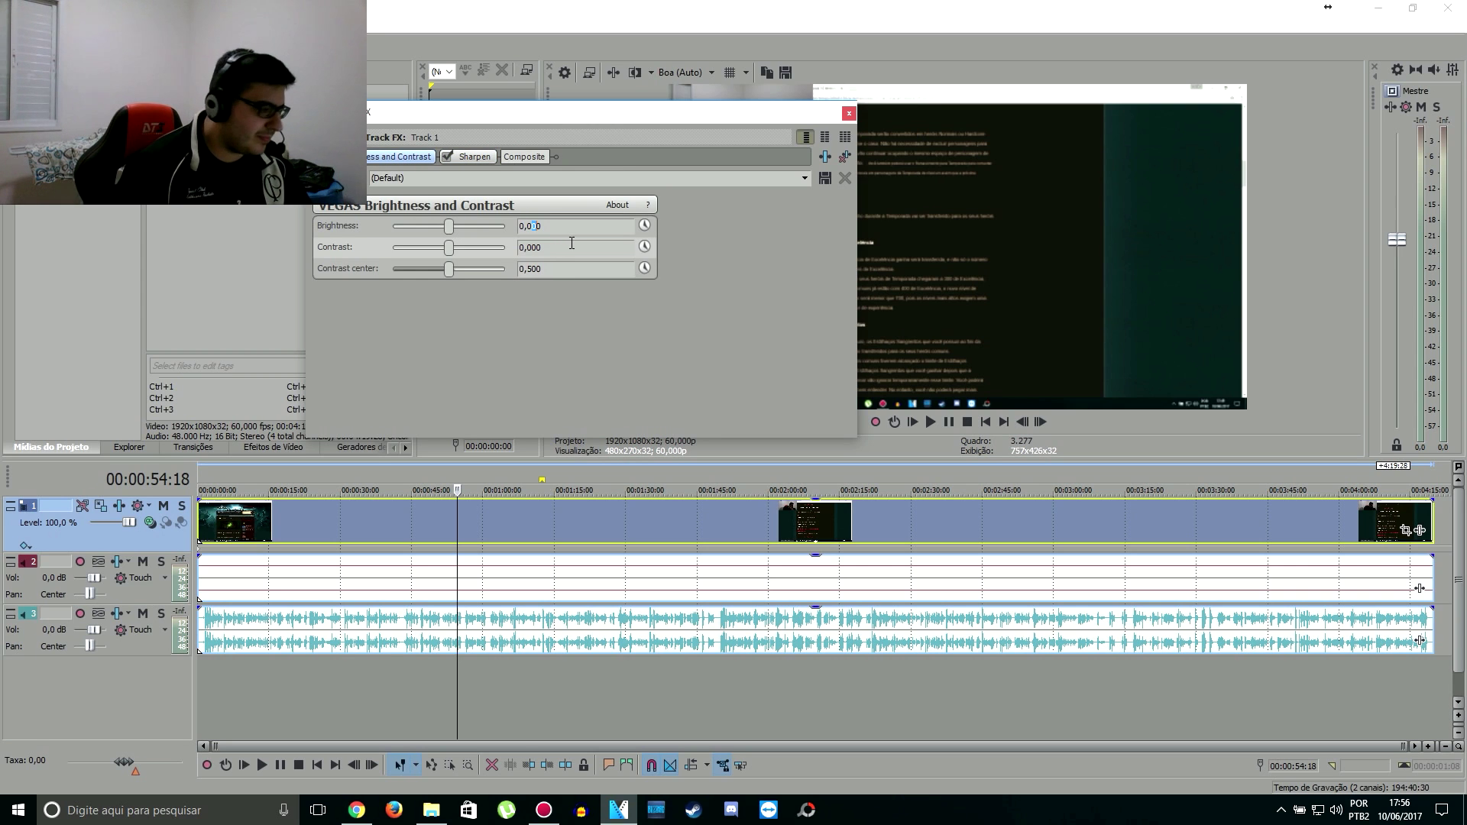
click(588, 251)
text(0,06)
key(Return)
drag(585, 113, 408, 202)
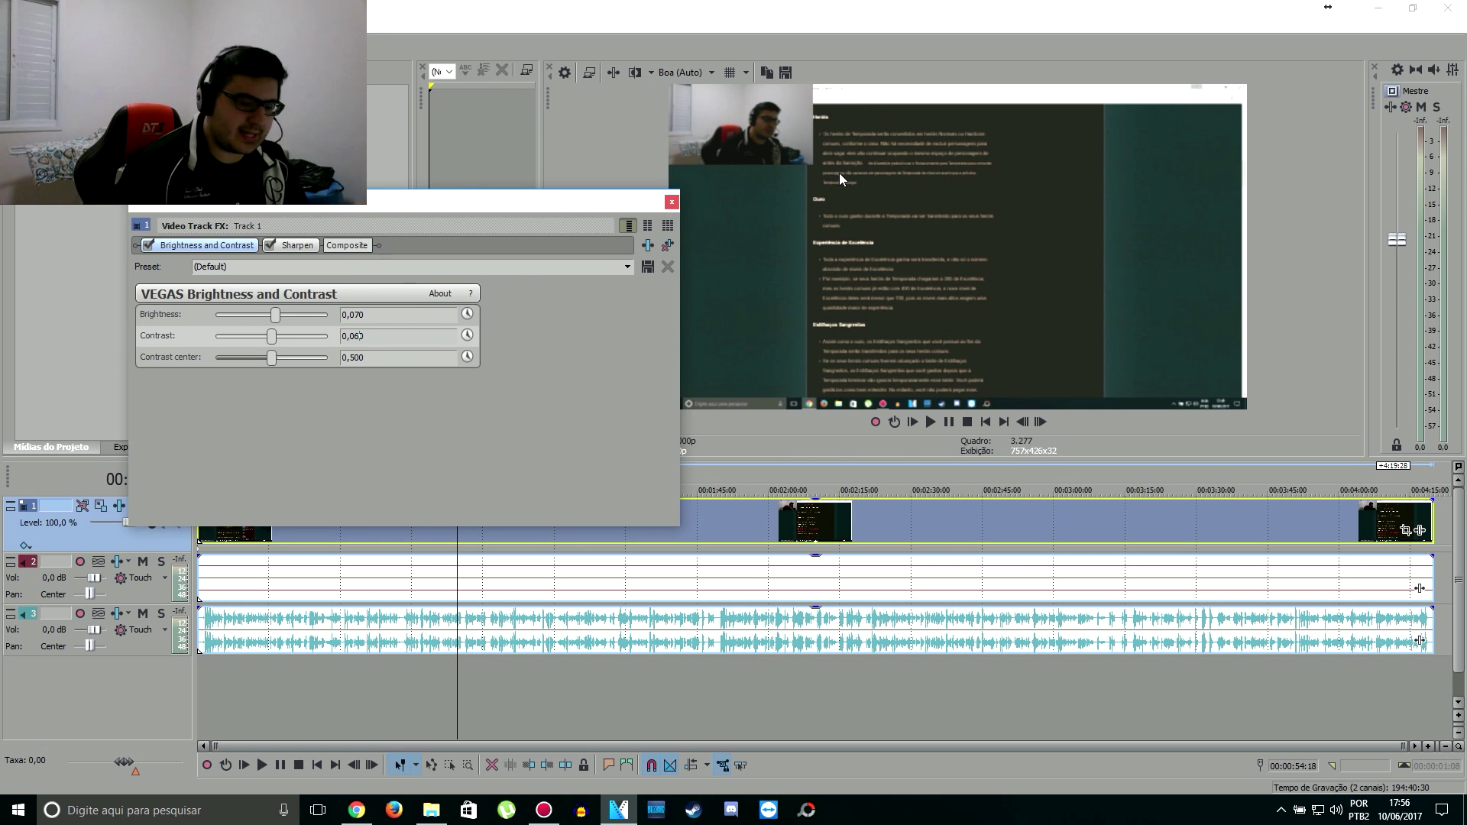
Toggle the Brightness and Contrast effect repeatedly to compare the preview, leave it disabled and close the track effects window
click(149, 244)
click(149, 244)
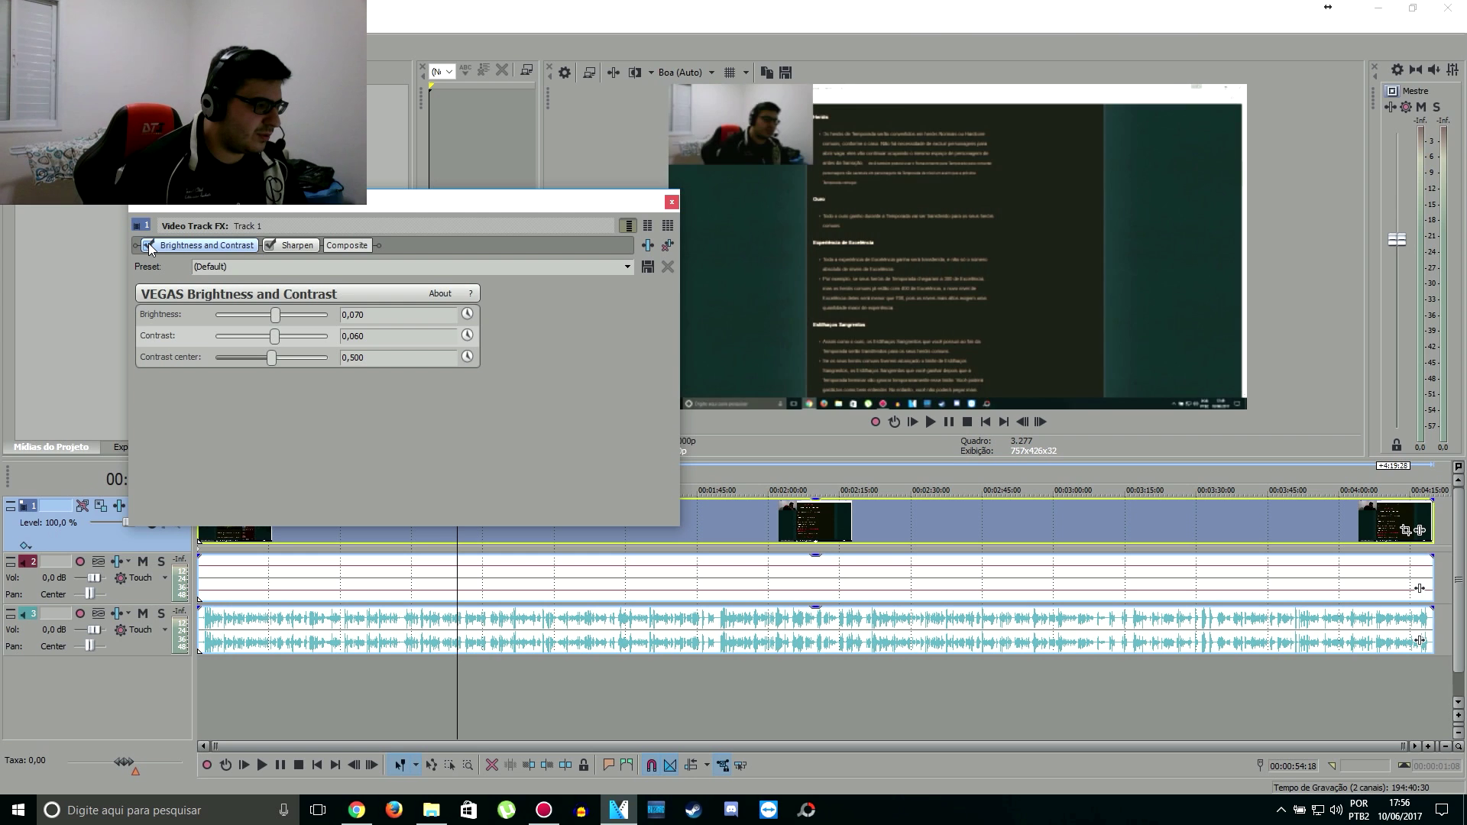
click(149, 245)
click(148, 244)
click(148, 245)
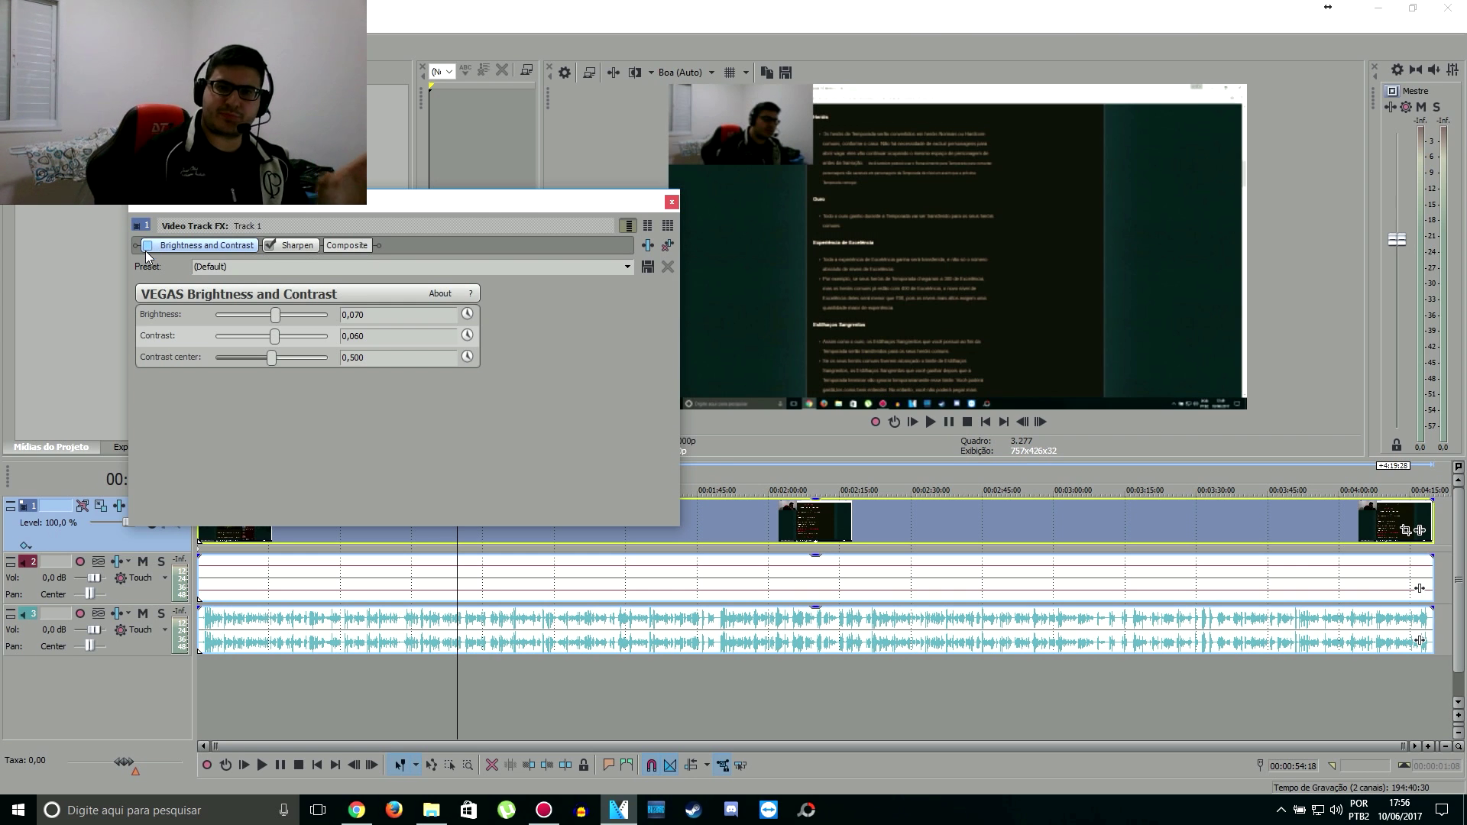
click(148, 245)
click(148, 245)
click(148, 245)
click(148, 244)
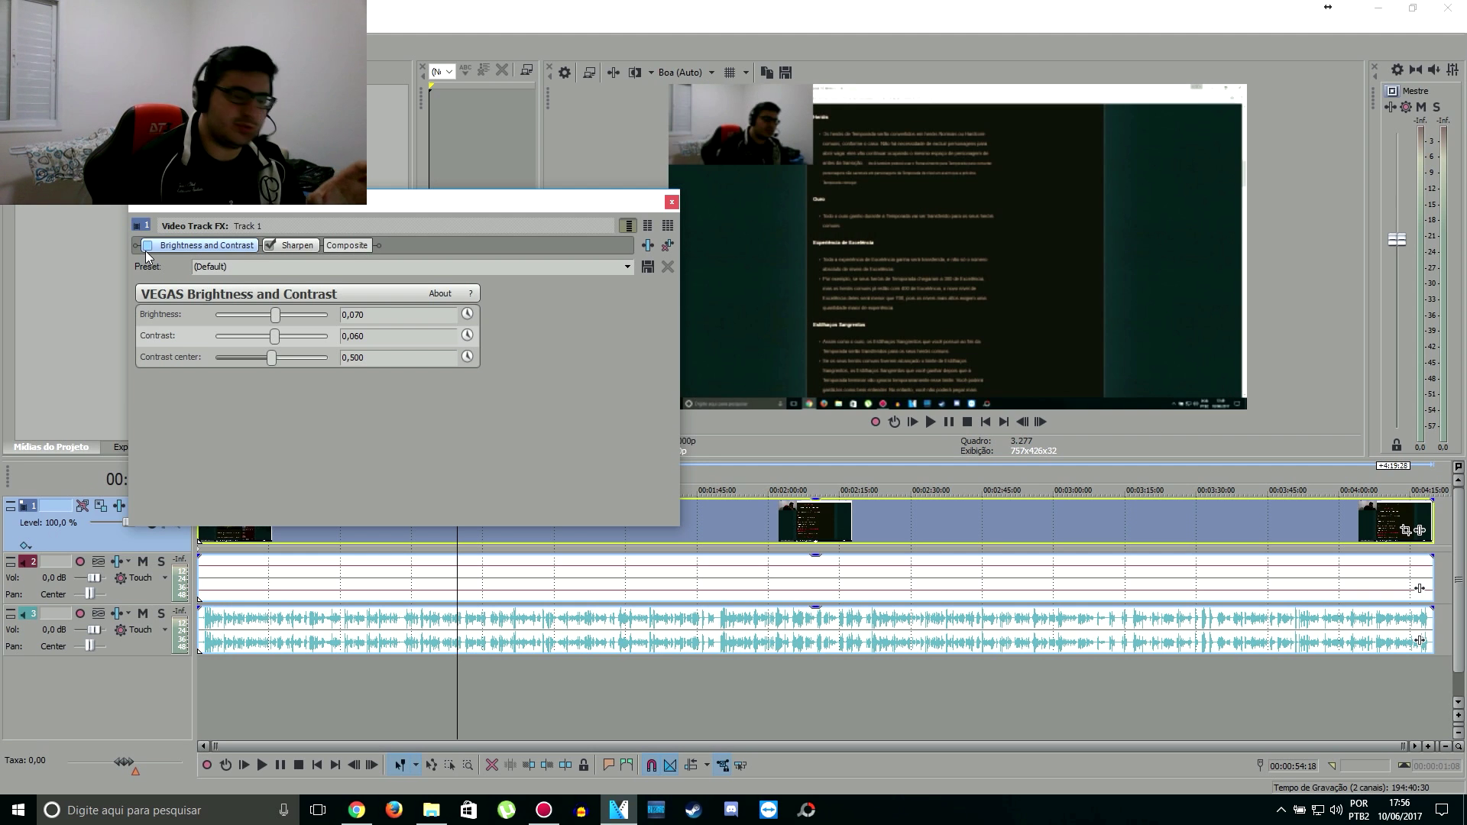
click(149, 244)
click(148, 244)
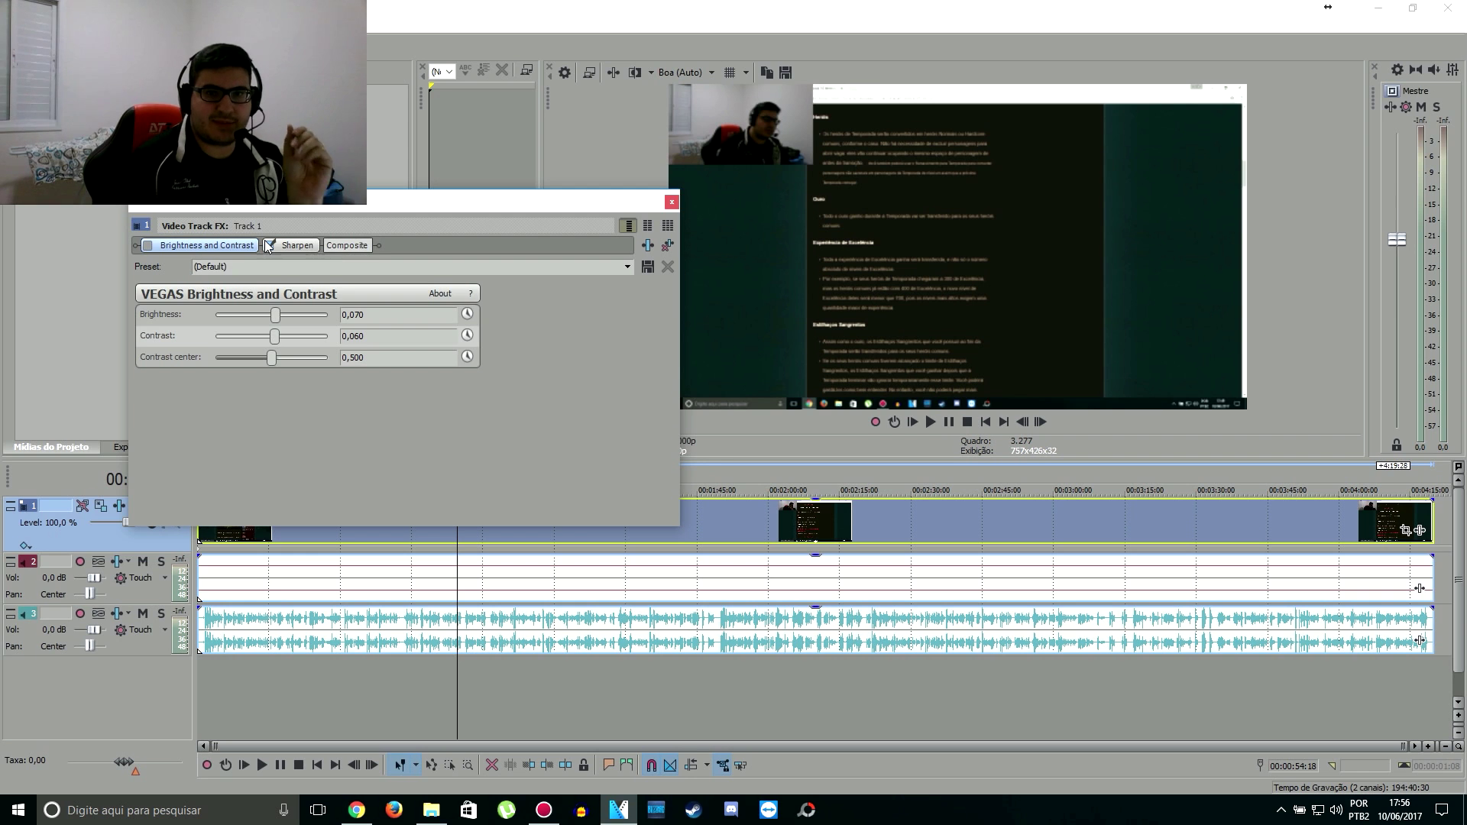
click(671, 201)
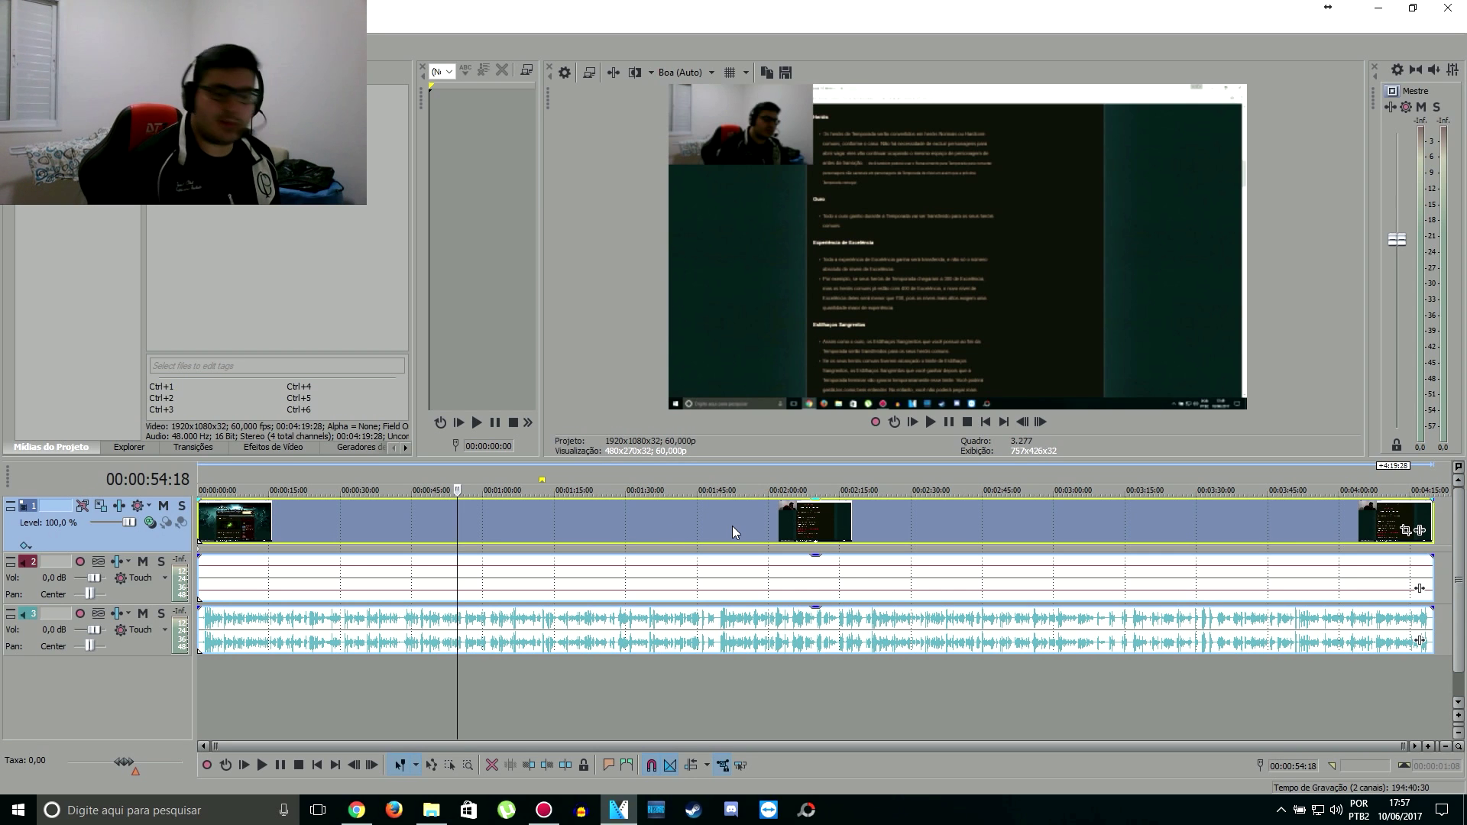
Add a fade-out of about 11 seconds to the end of the video and both audio events, and play back the ending
click(1255, 513)
ctrl+click(1326, 576)
ctrl+click(1325, 638)
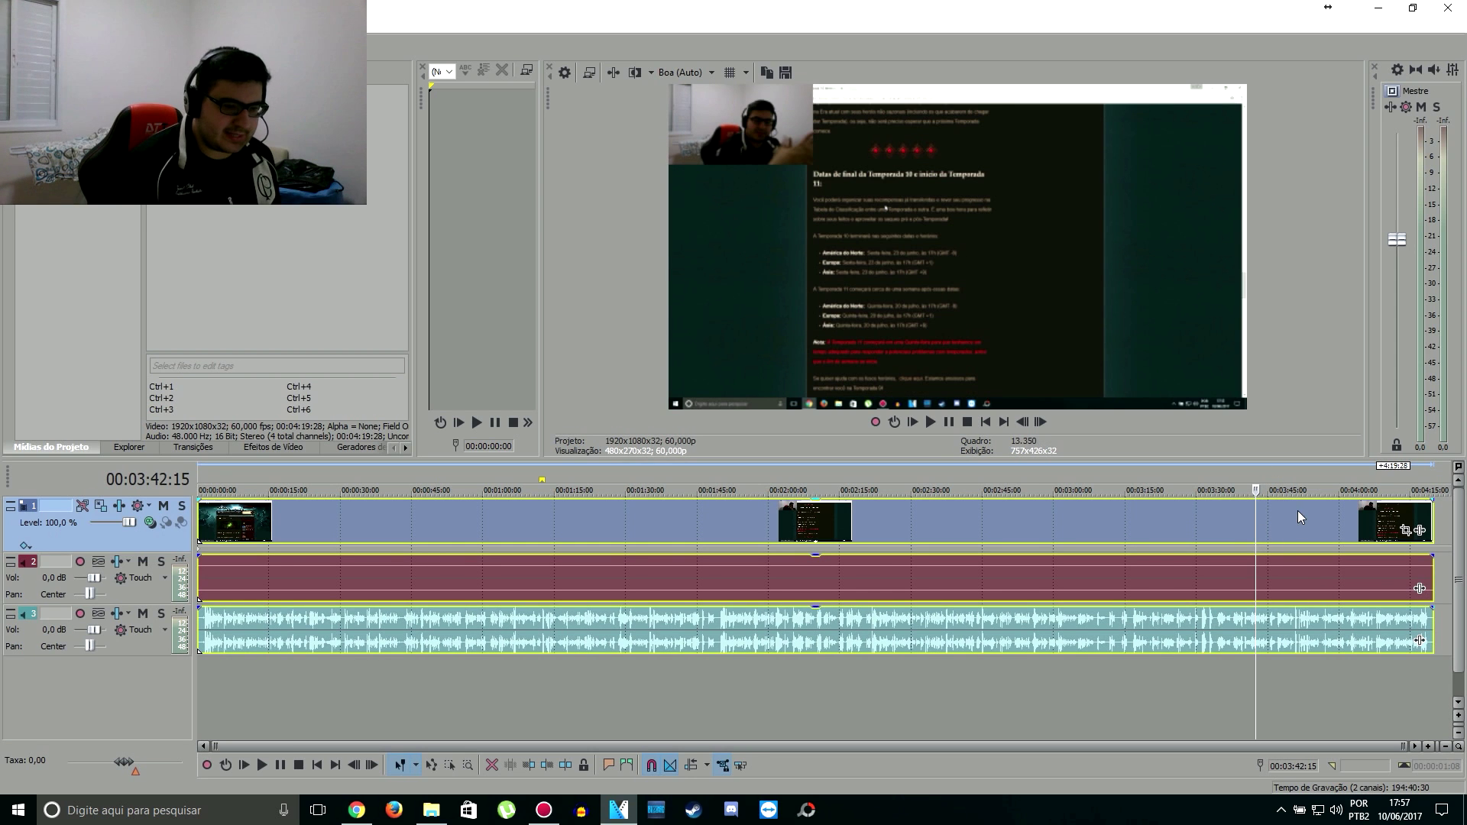
drag(1434, 500, 1380, 501)
click(1366, 669)
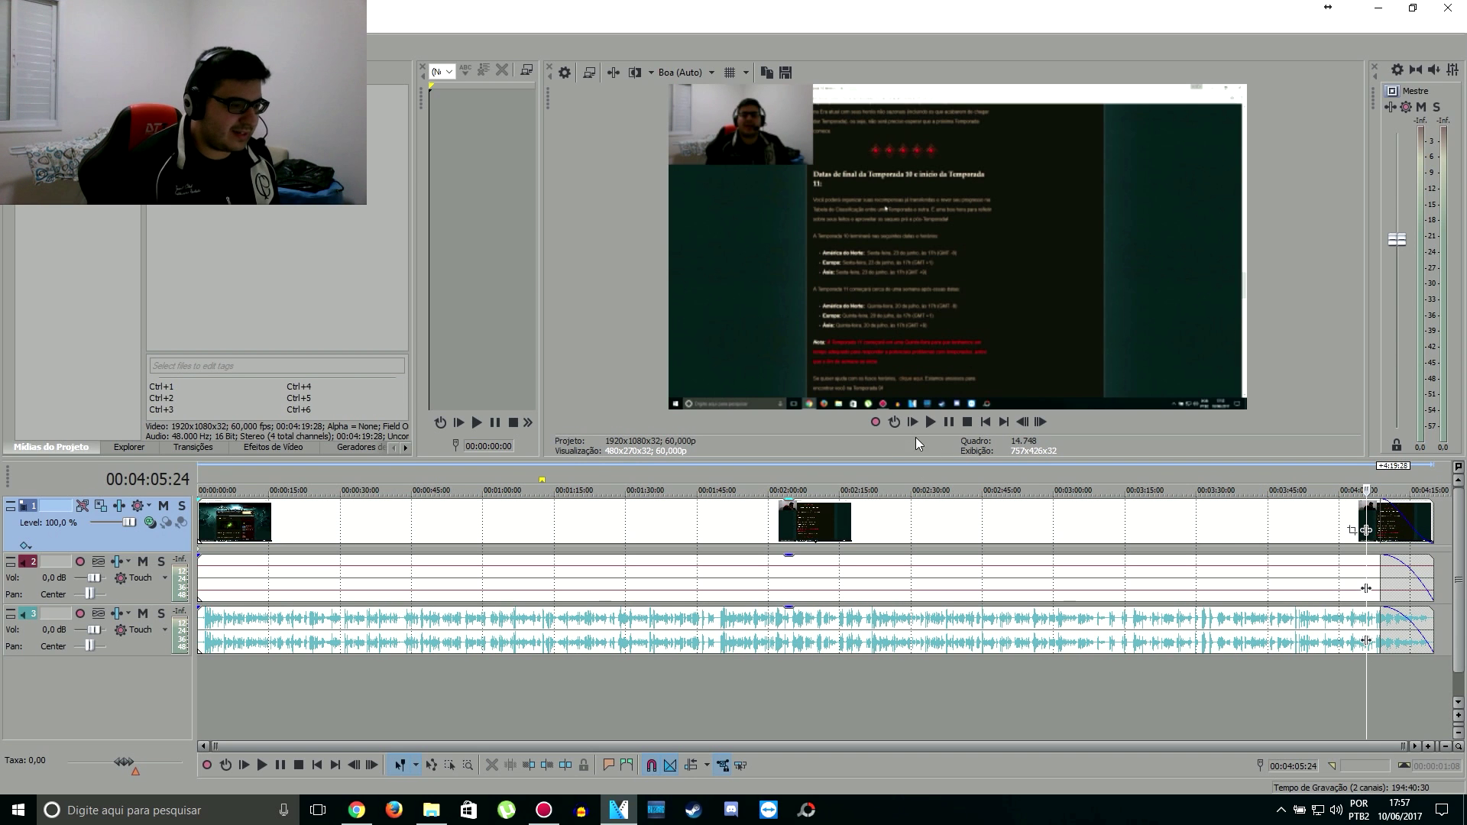
click(929, 422)
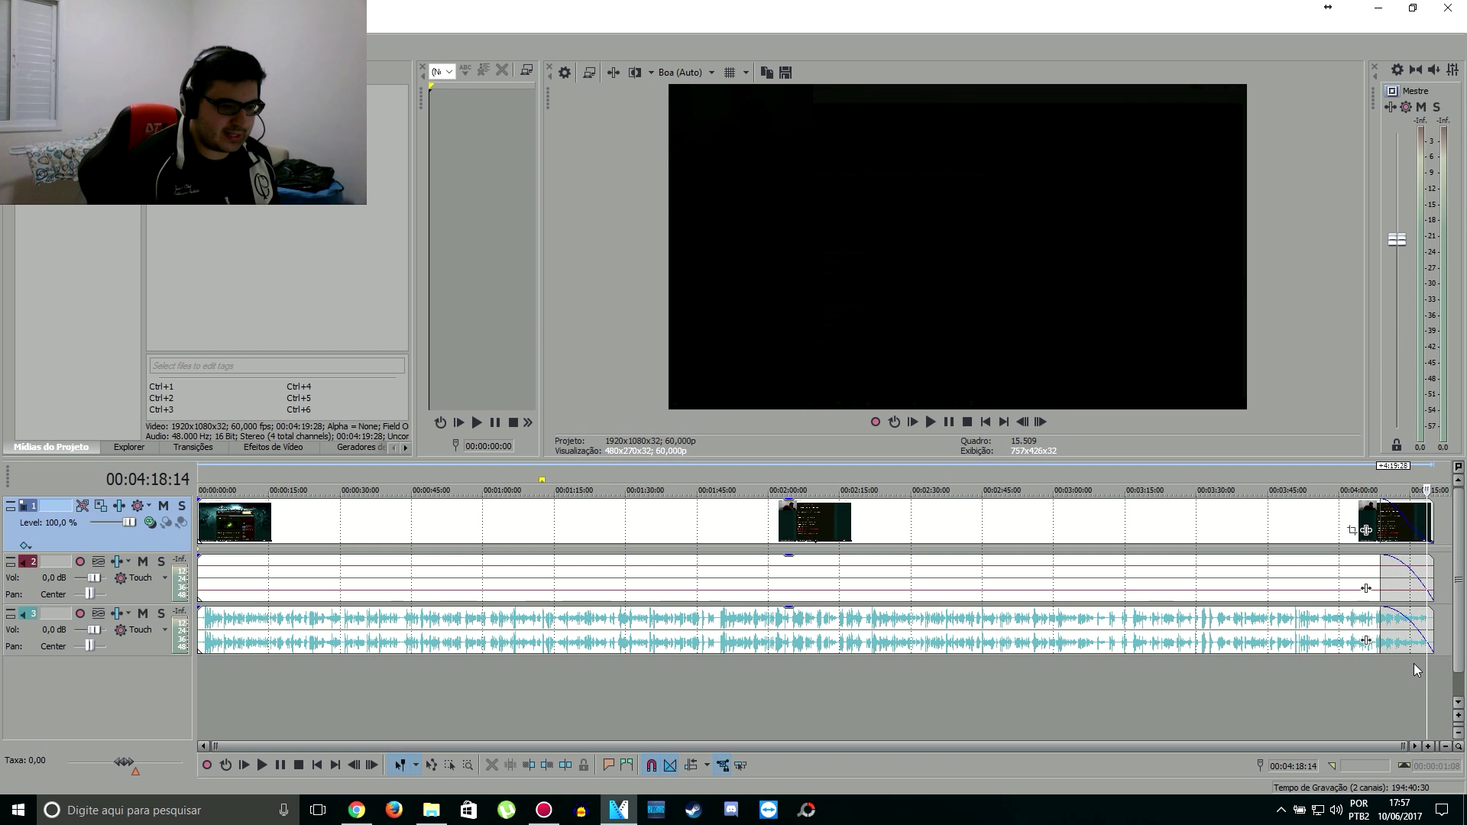
Add a fade-in of about 11 seconds to the start of the video and both audio events, and play back the opening
click(234, 576)
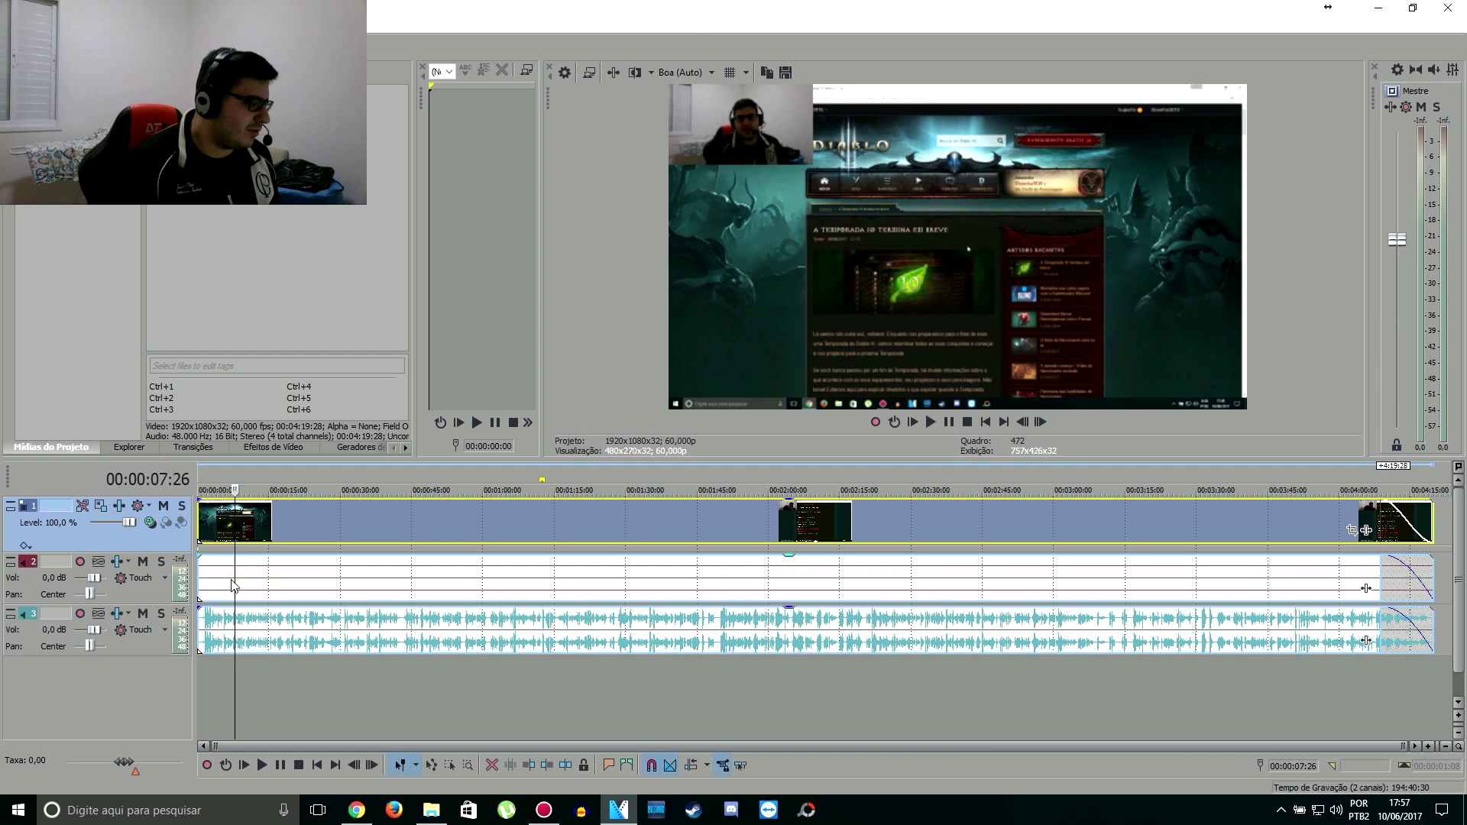
ctrl+click(227, 637)
drag(199, 502, 252, 502)
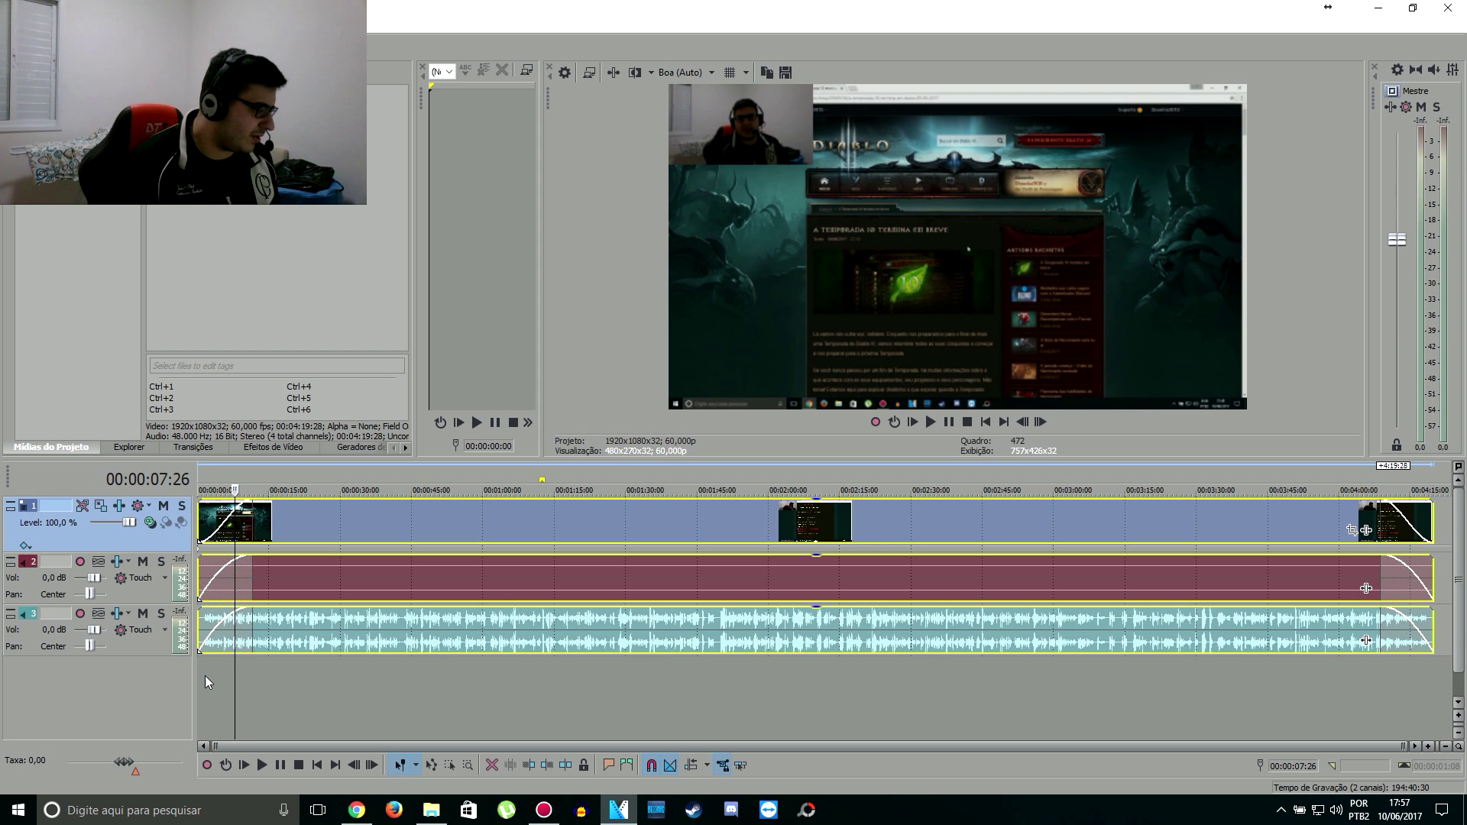
click(205, 675)
key(space)
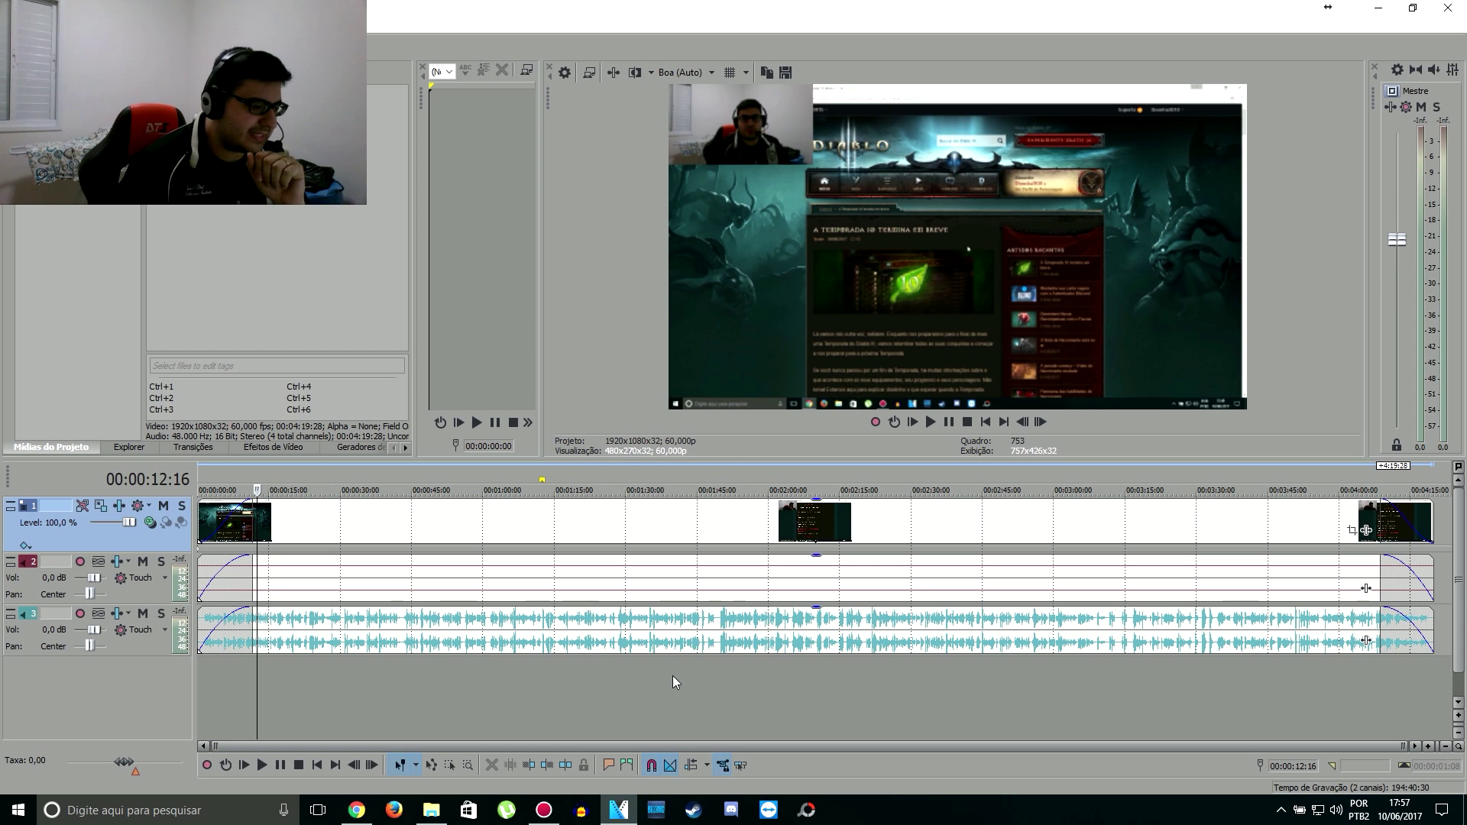
Select the whole timeline as the render region and open the Render As dialog
key(ctrl+a)
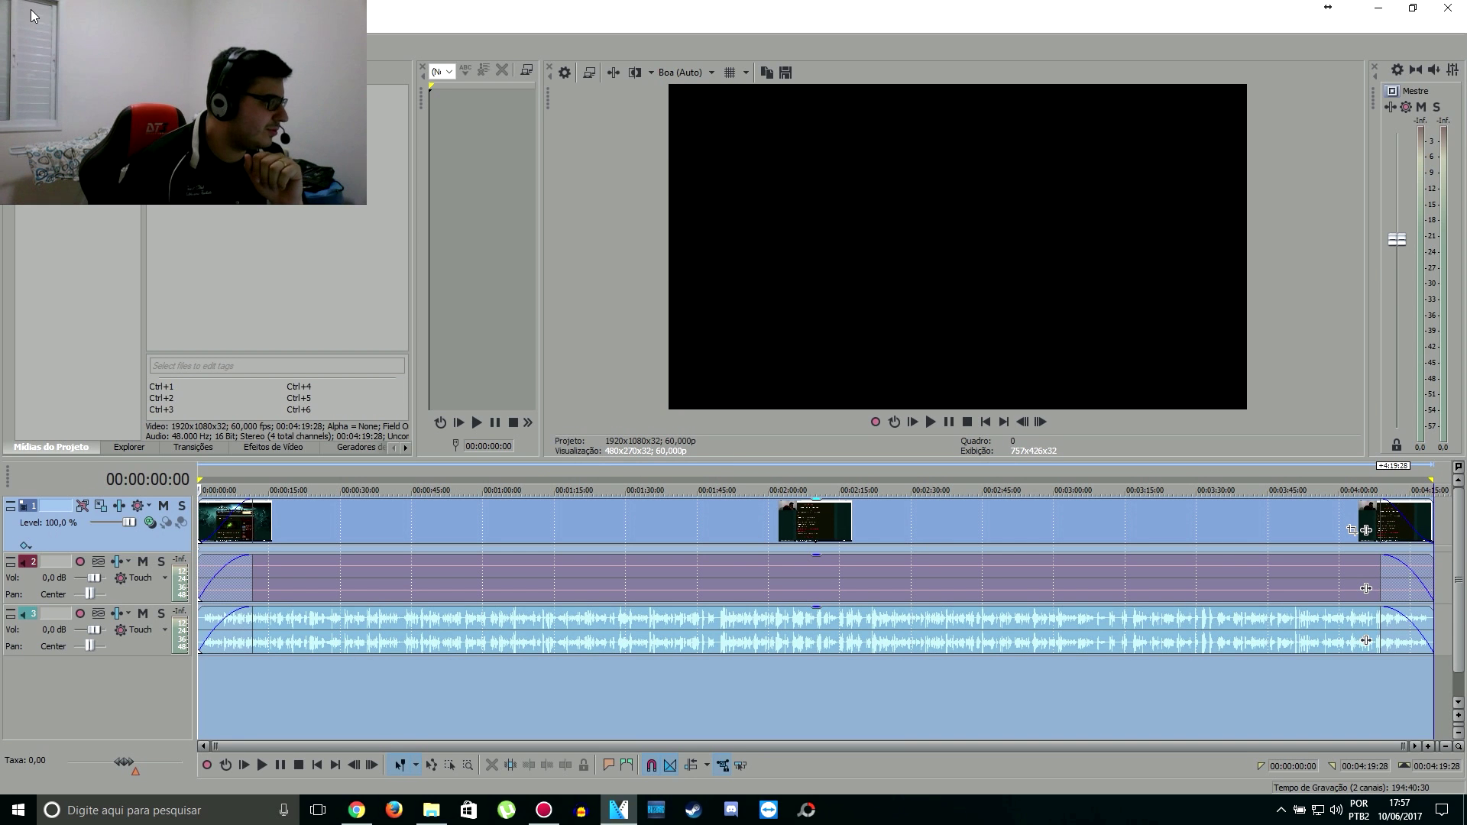
click(27, 23)
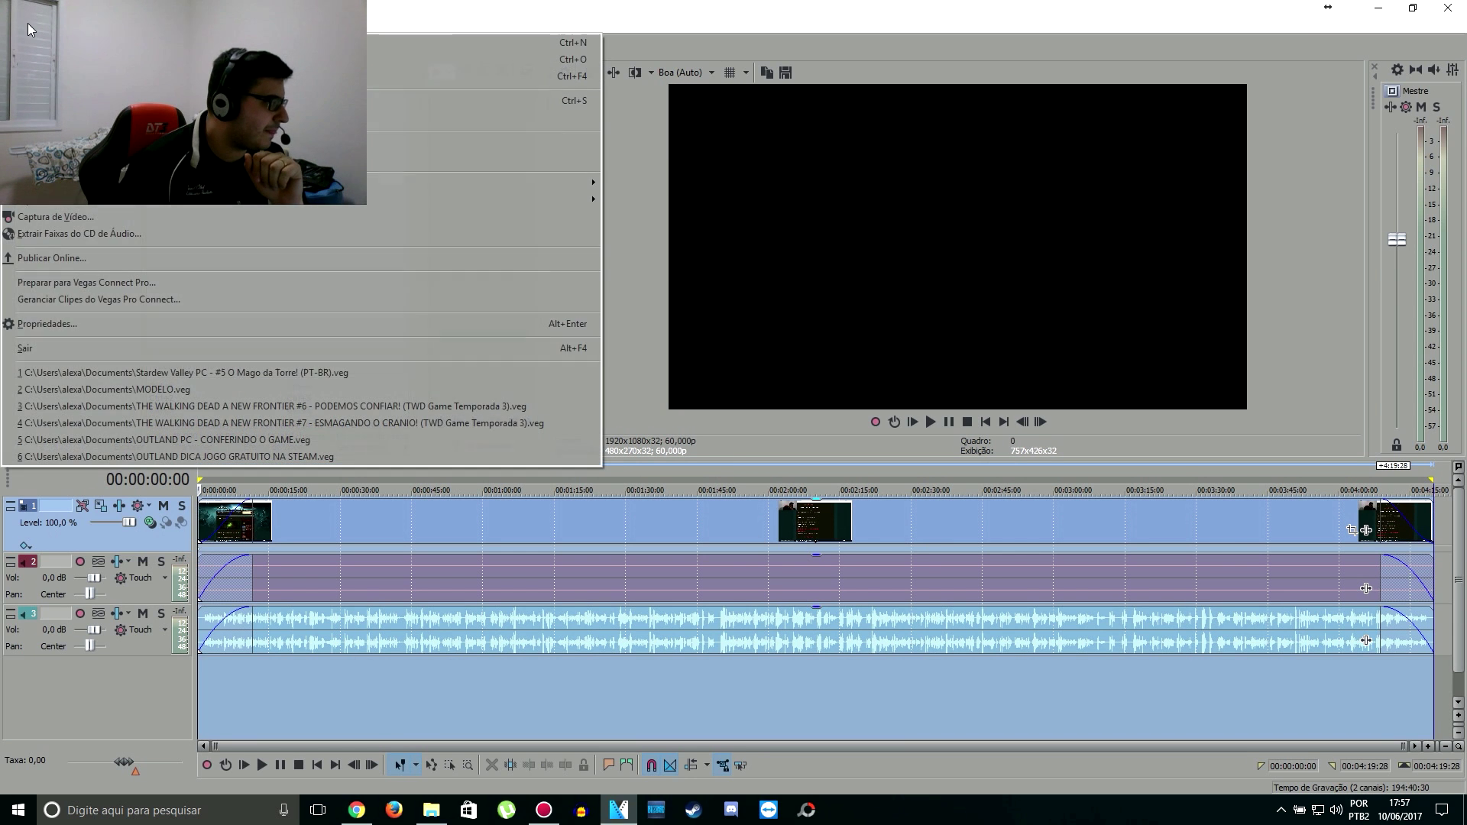
click(89, 144)
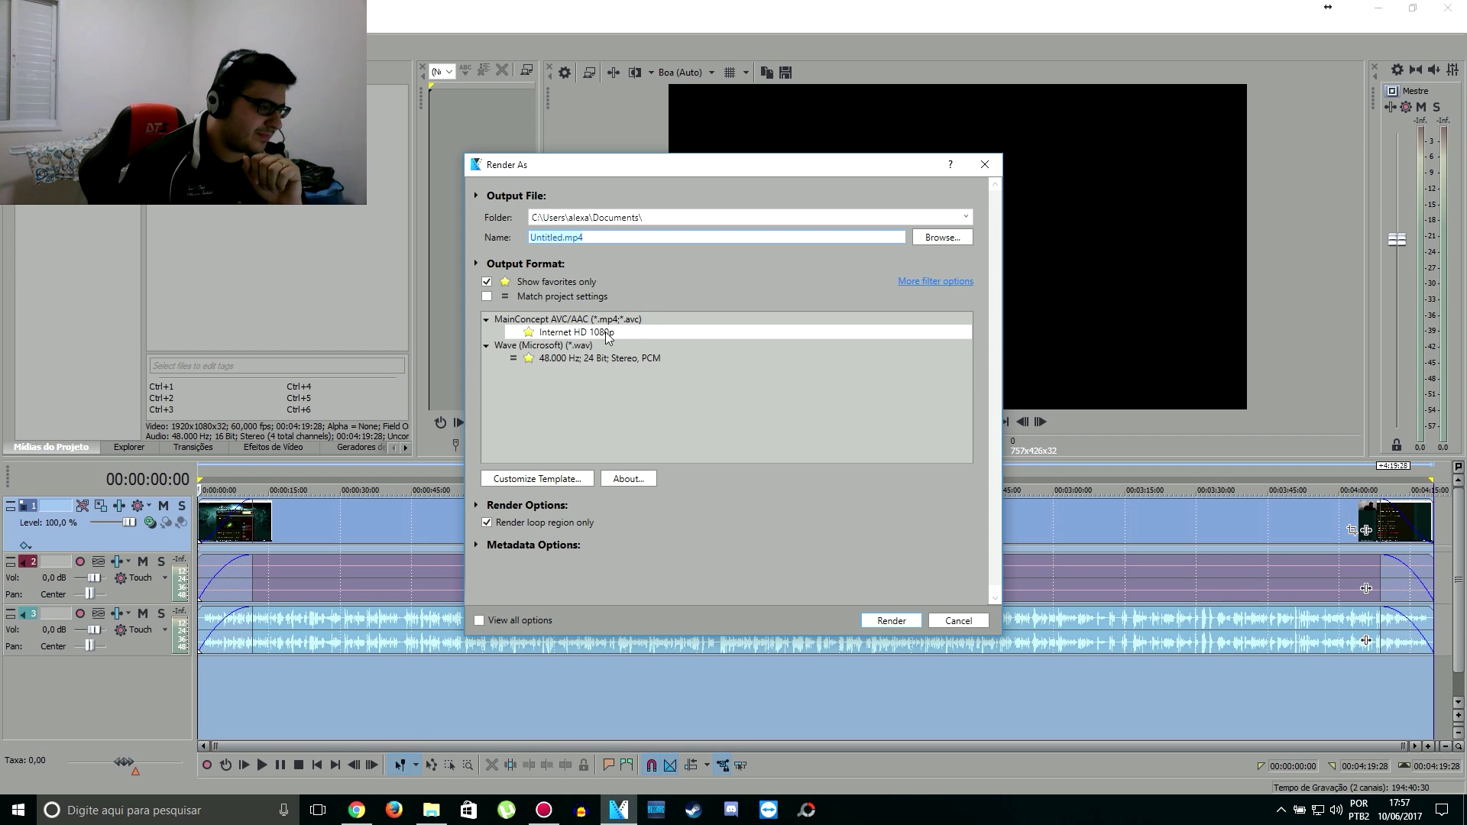
List all output formats, choose the Internet HD 1080p template under MainConcept AVC/AAC, and limit the list to favorites again
click(487, 316)
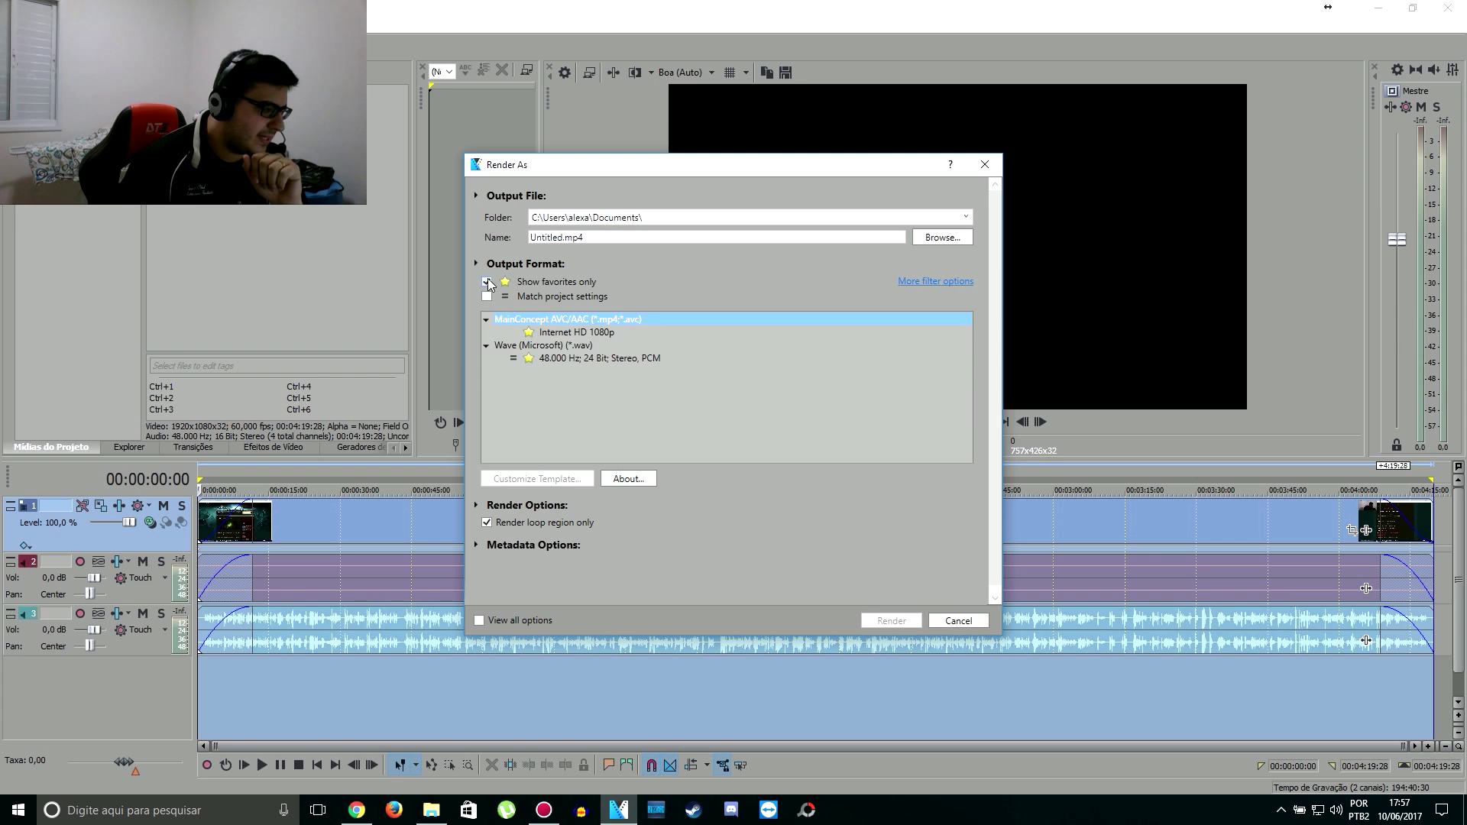
click(486, 281)
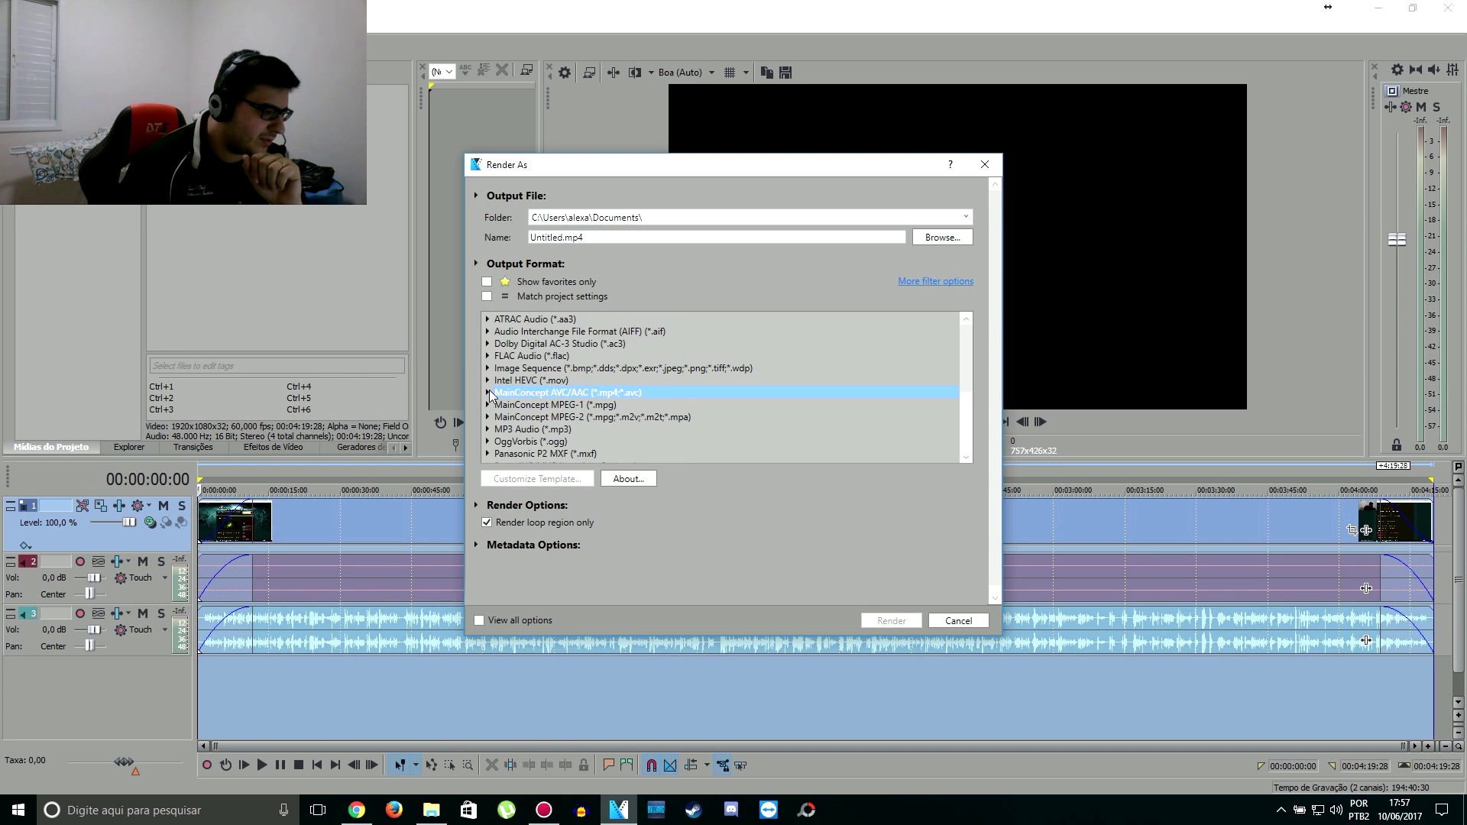
click(488, 391)
scroll(646, 397, down, 3)
click(592, 357)
click(507, 280)
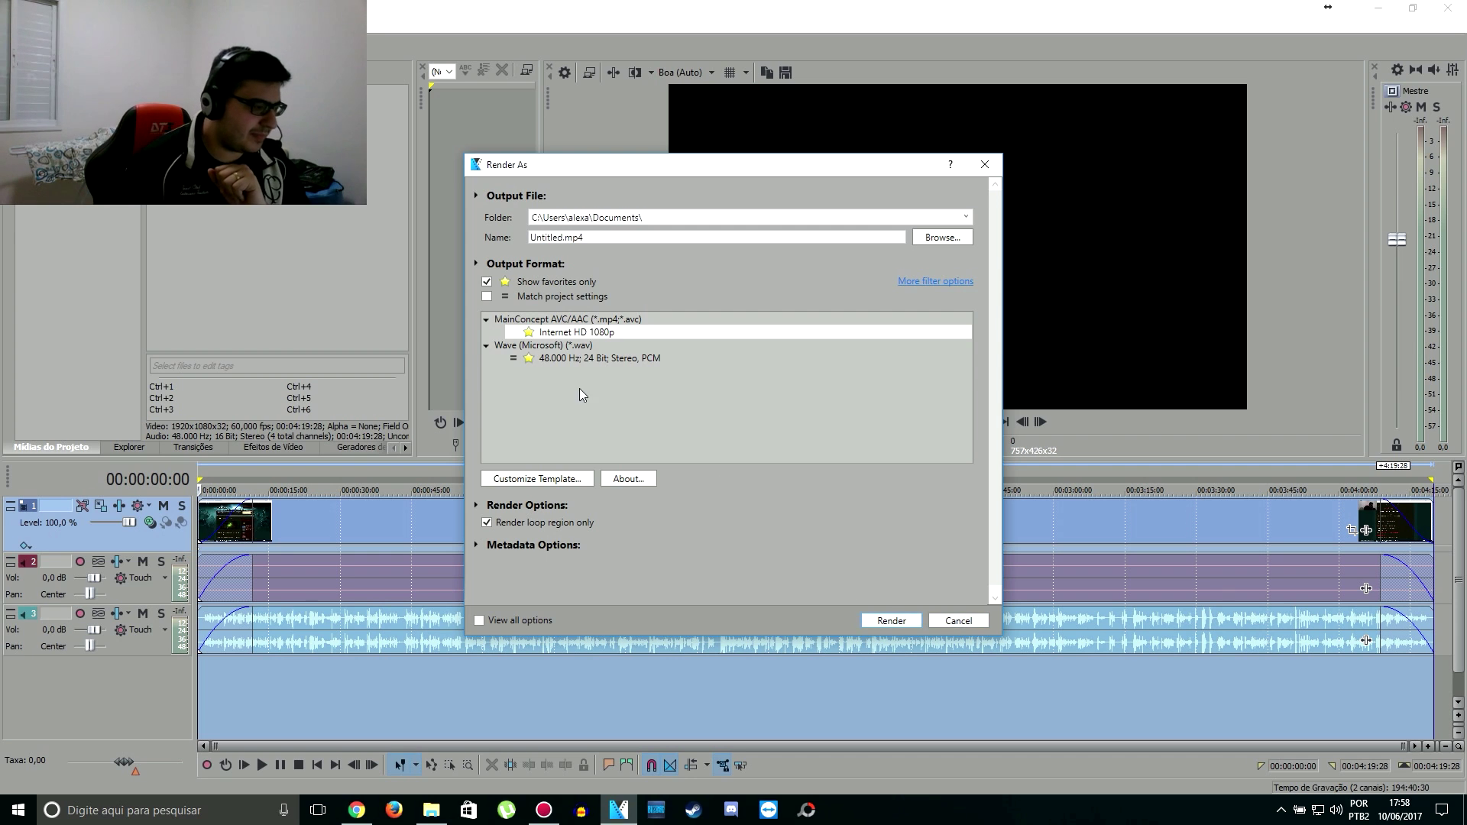
Choose the 48.000 Hz; 24 Bit; Stereo, PCM template under Wave (Microsoft) from all formats, show favorites only, and cancel the render dialog
click(531, 347)
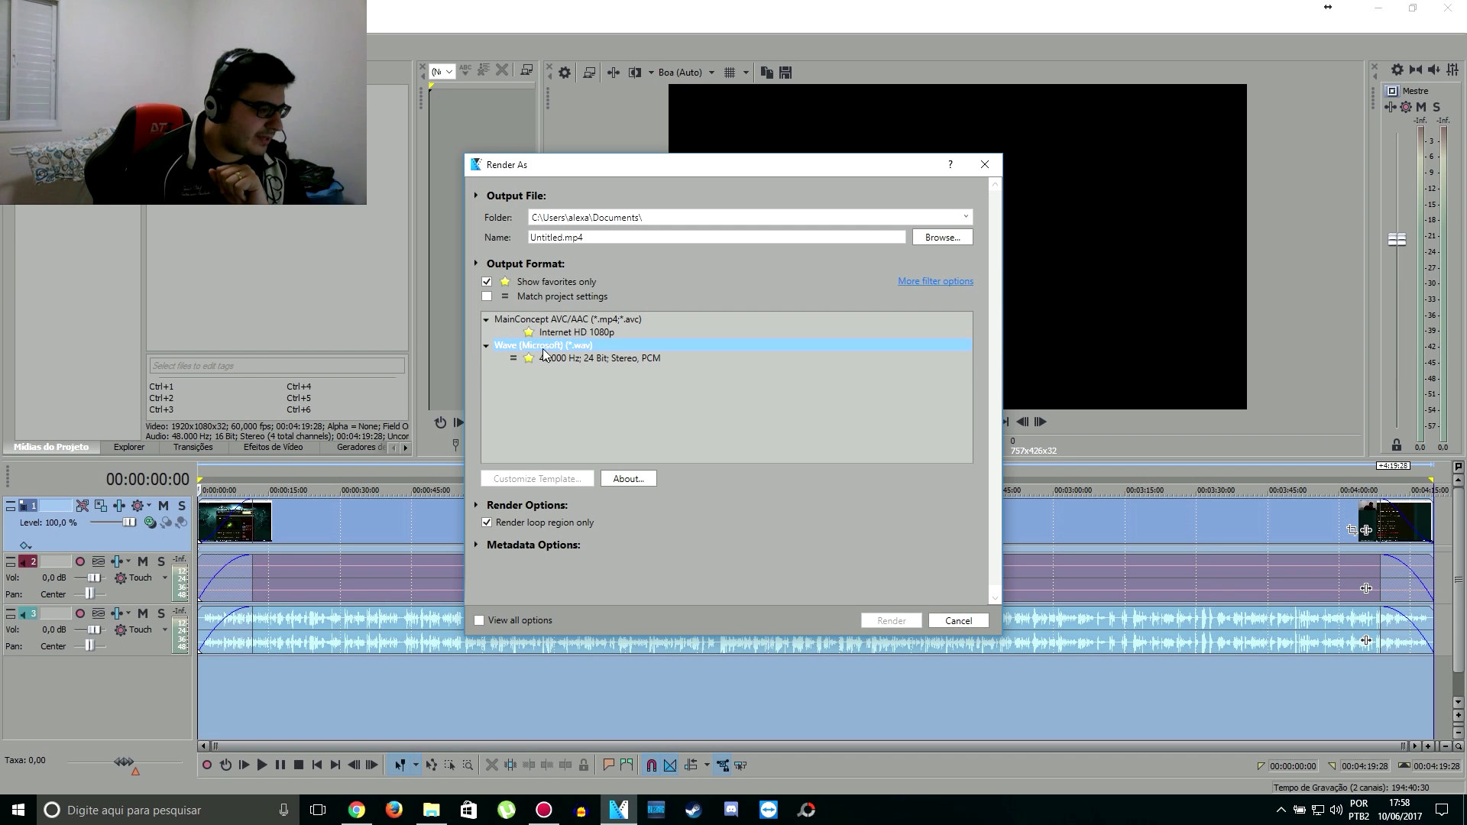
click(486, 282)
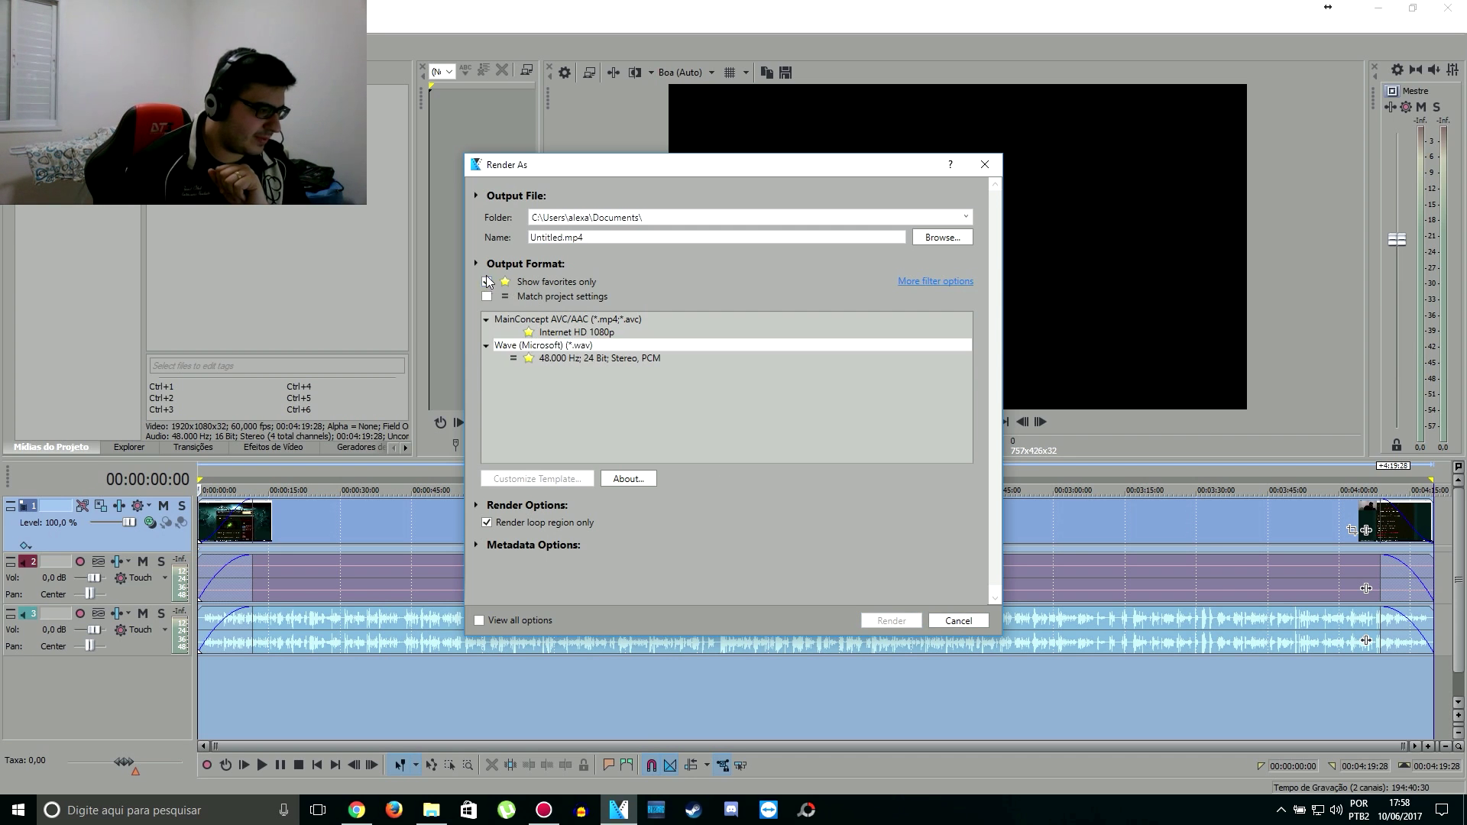
scroll(487, 391, down, 6)
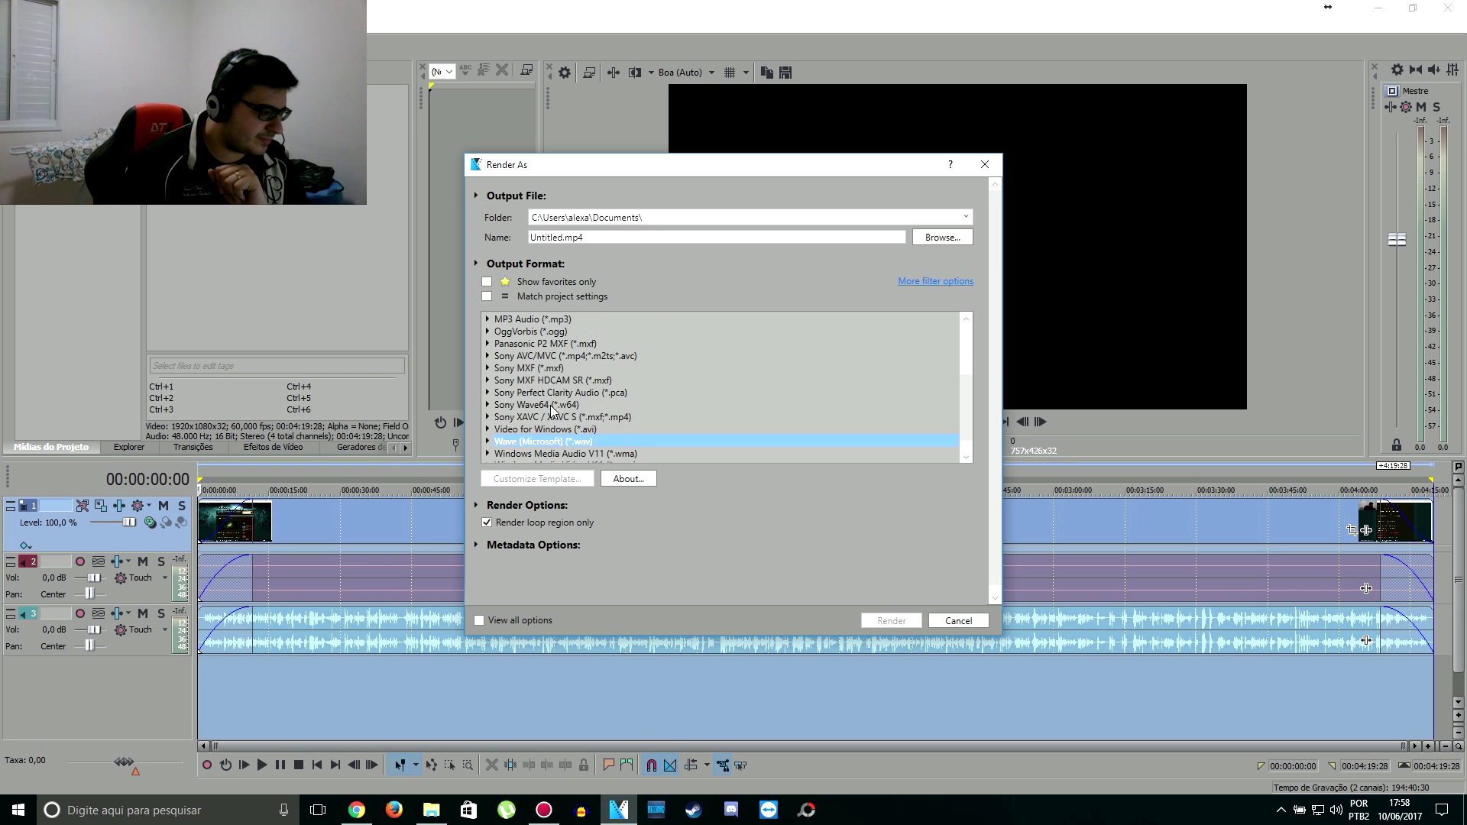
click(487, 420)
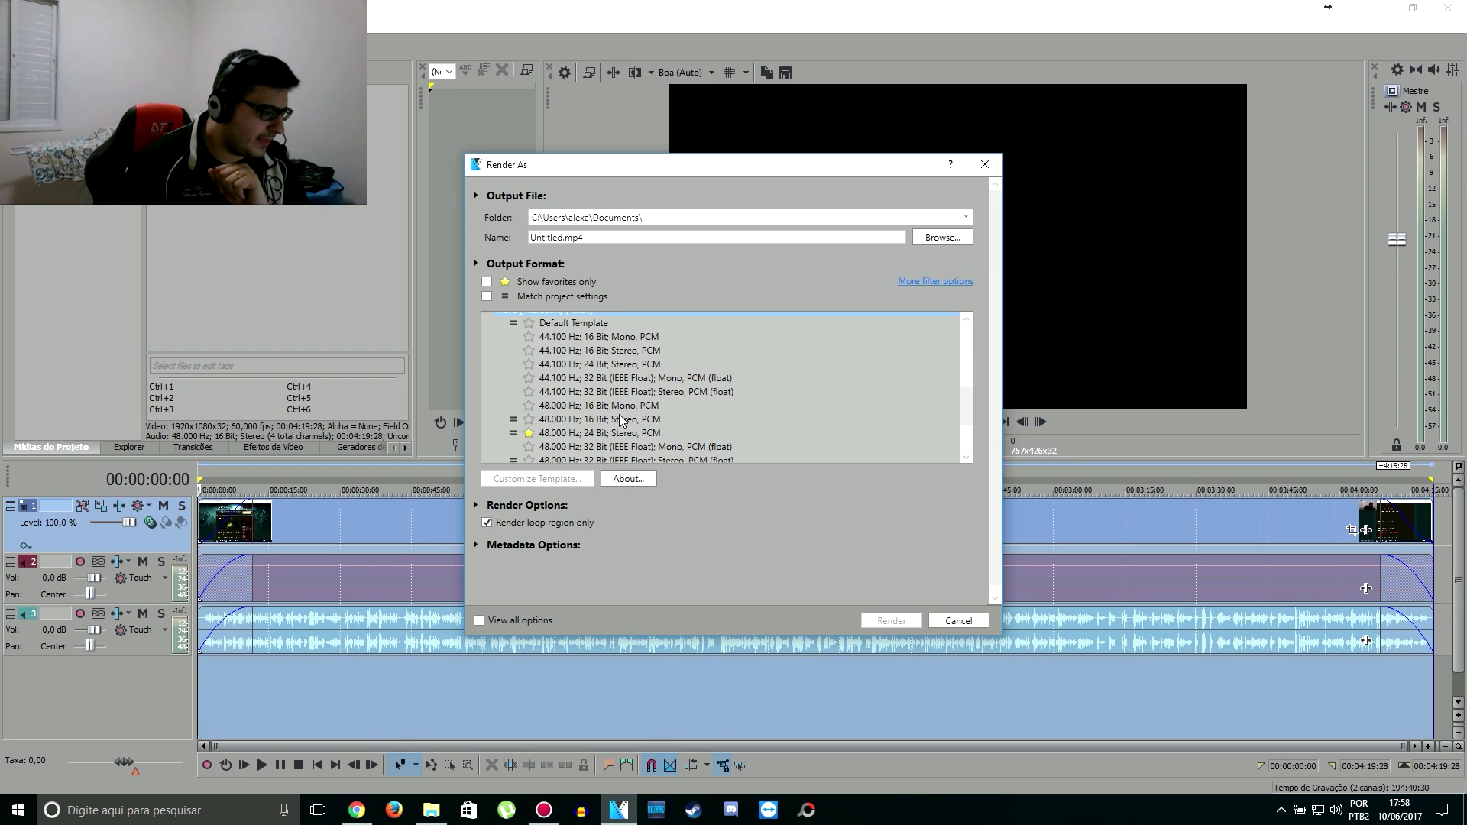
click(553, 434)
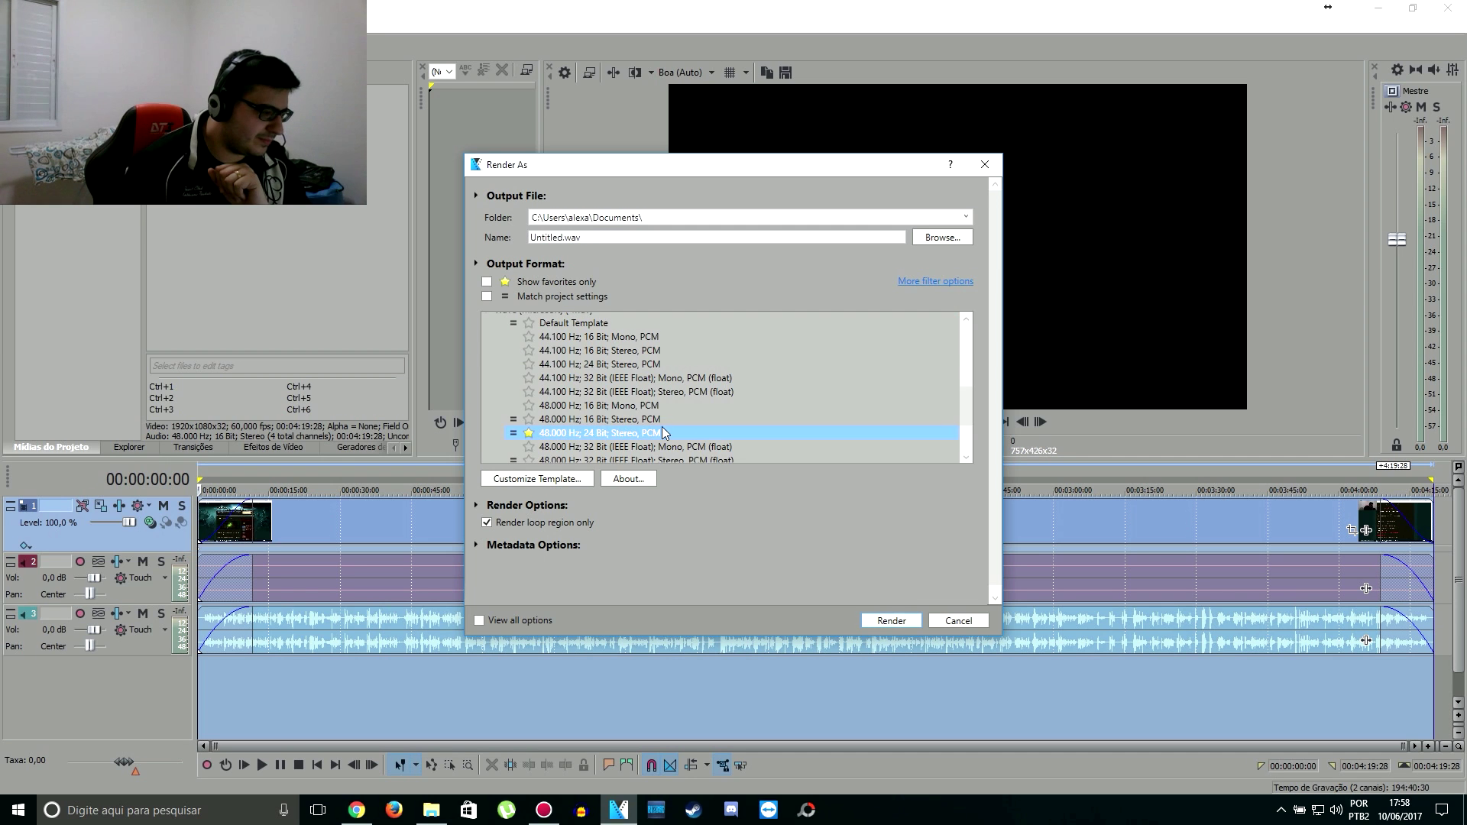
click(488, 282)
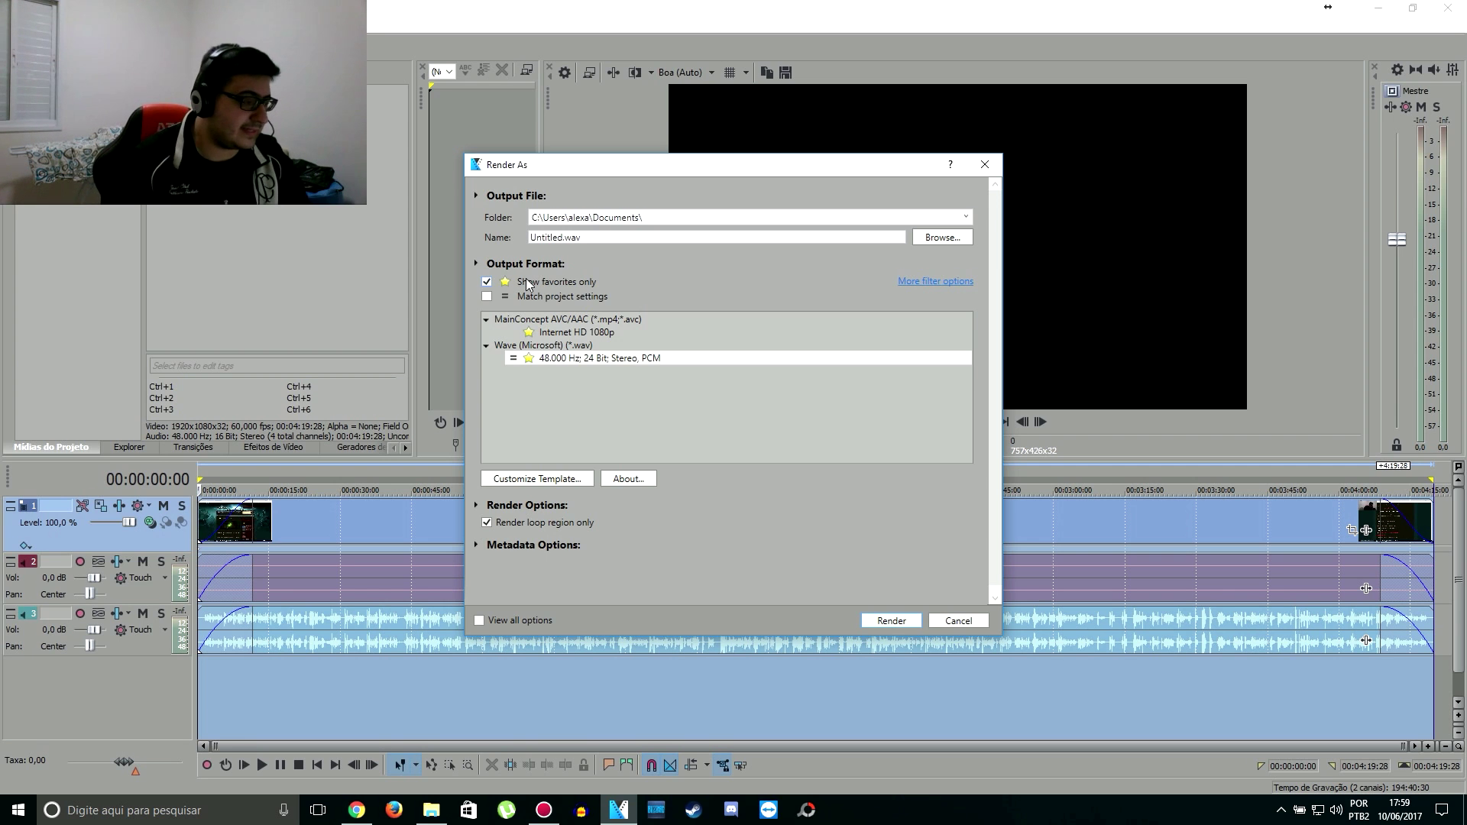
click(958, 620)
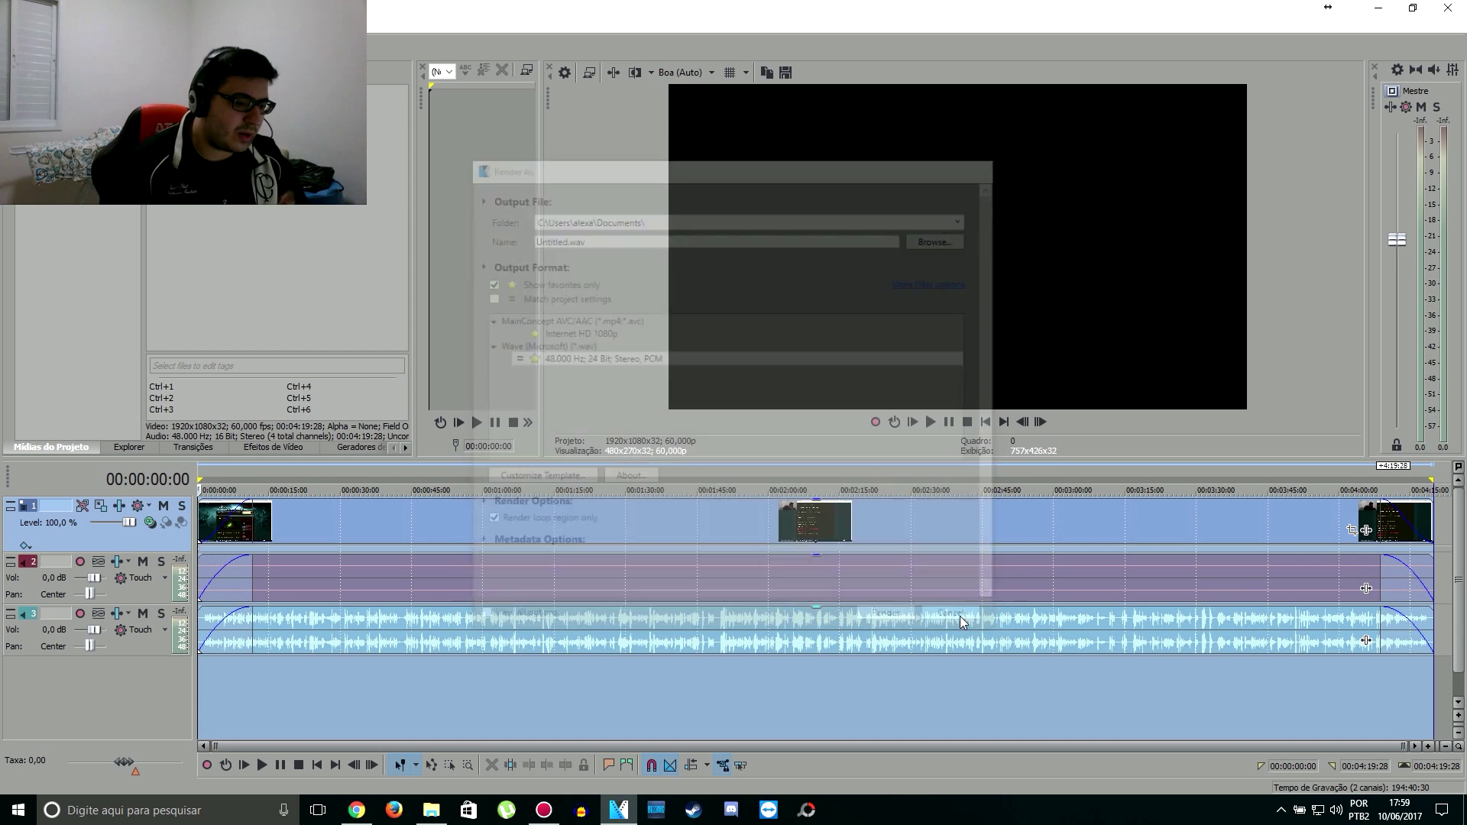
Move the lower audio event past the end of the video, starting at about 00:04:52, and select its full length as the render region
click(1002, 625)
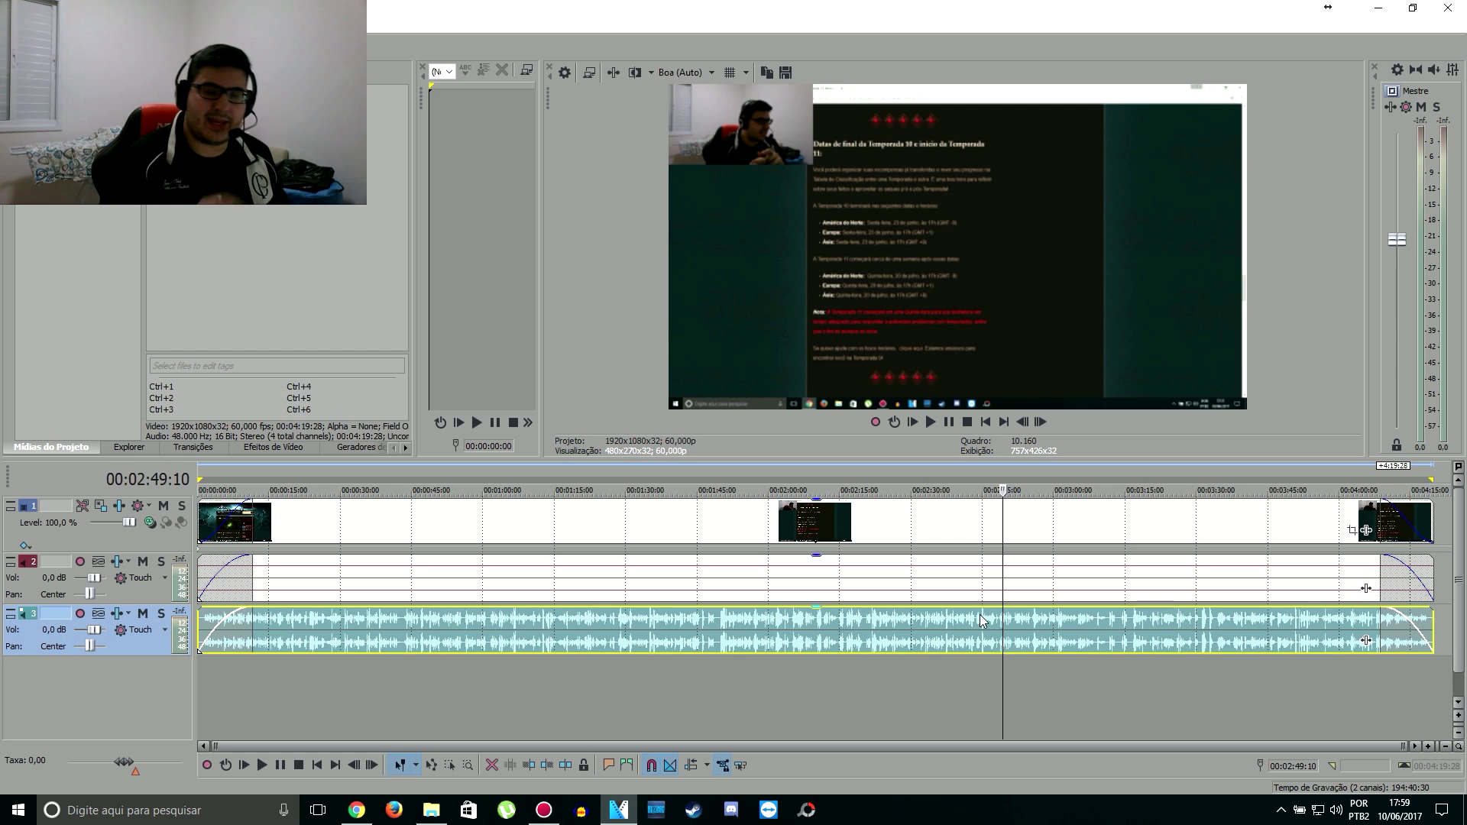
drag(963, 647, 909, 622)
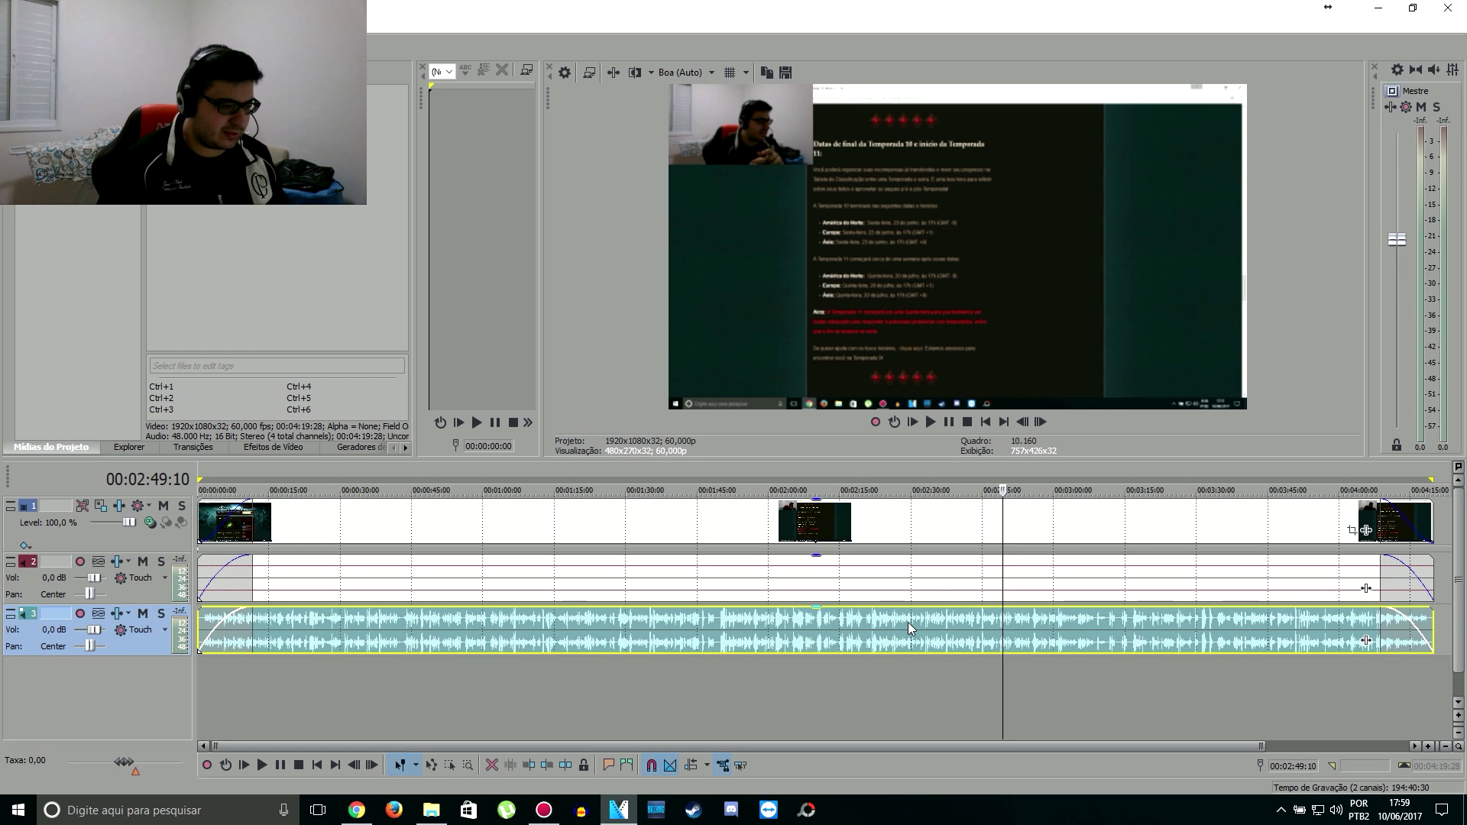
drag(920, 531, 744, 546)
click(891, 625)
drag(892, 625, 1048, 641)
scroll(1302, 619, down, 2)
scroll(1059, 649, down, 2)
scroll(1103, 629, down, 1)
double_click(1045, 640)
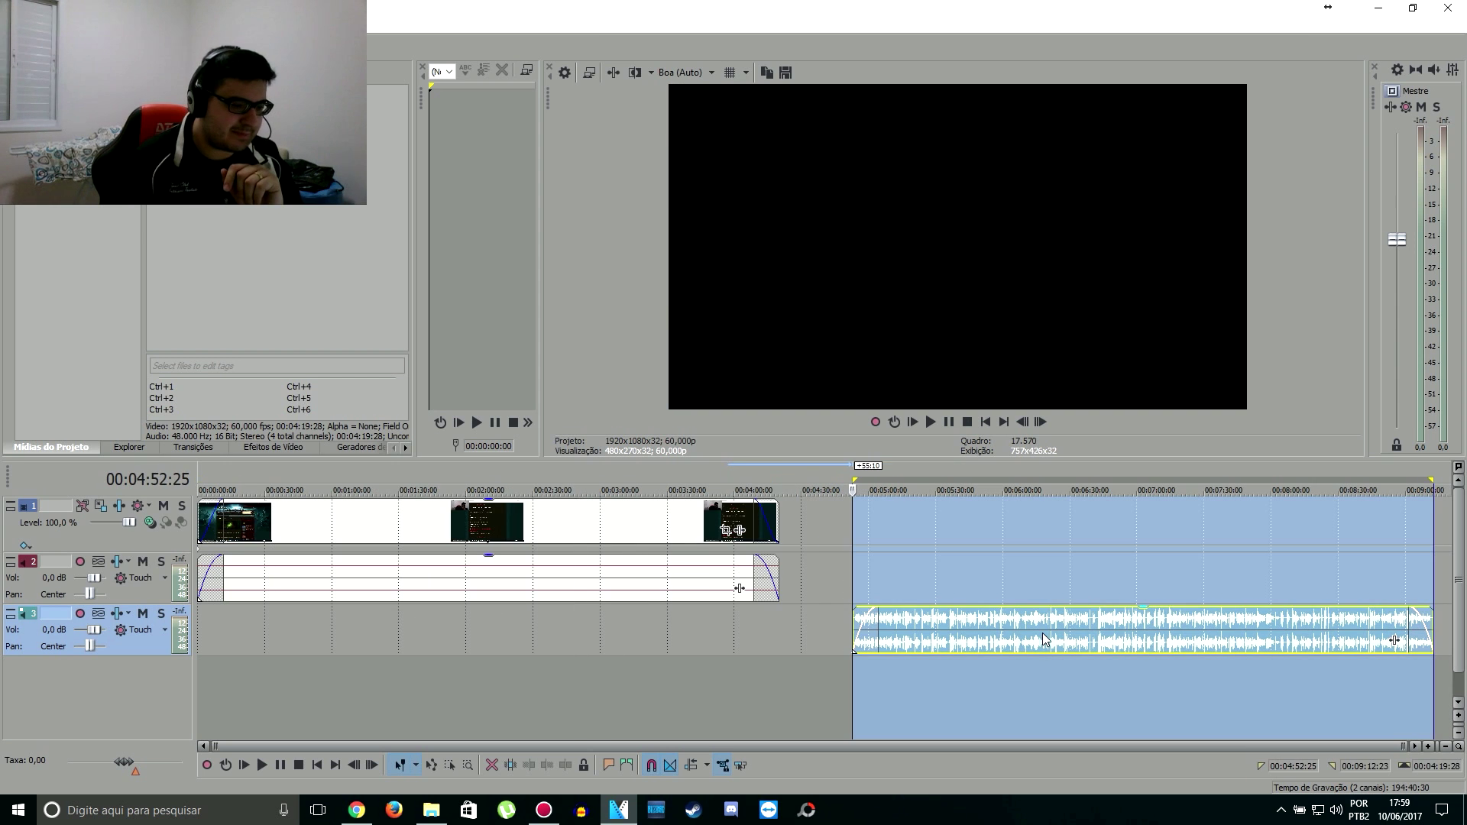
Render the selected audio region as Untitled.wav with the Wave (Microsoft) 48.000 Hz; 24 Bit; Stereo, PCM template
click(17, 43)
click(69, 143)
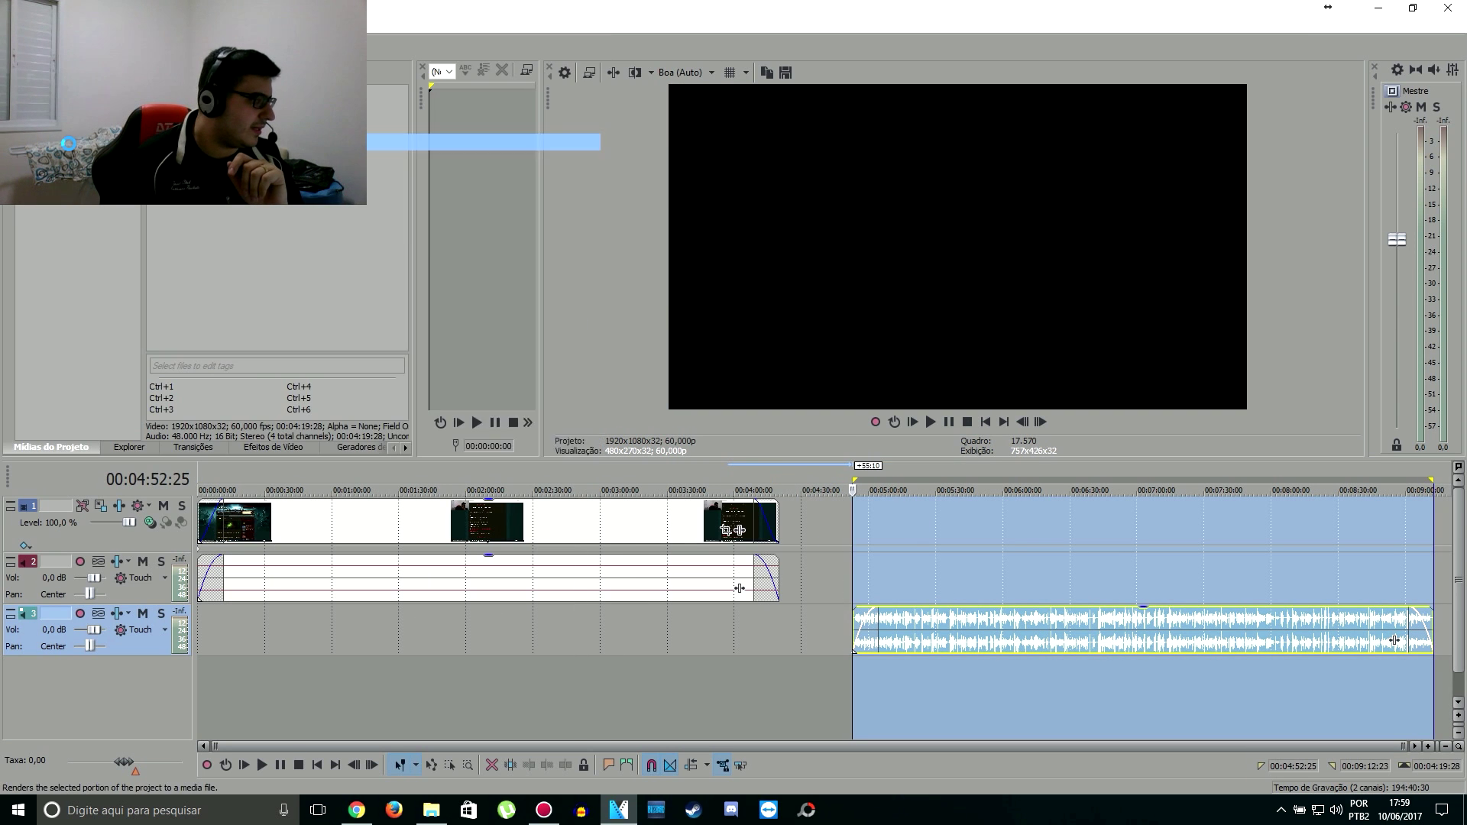
click(587, 358)
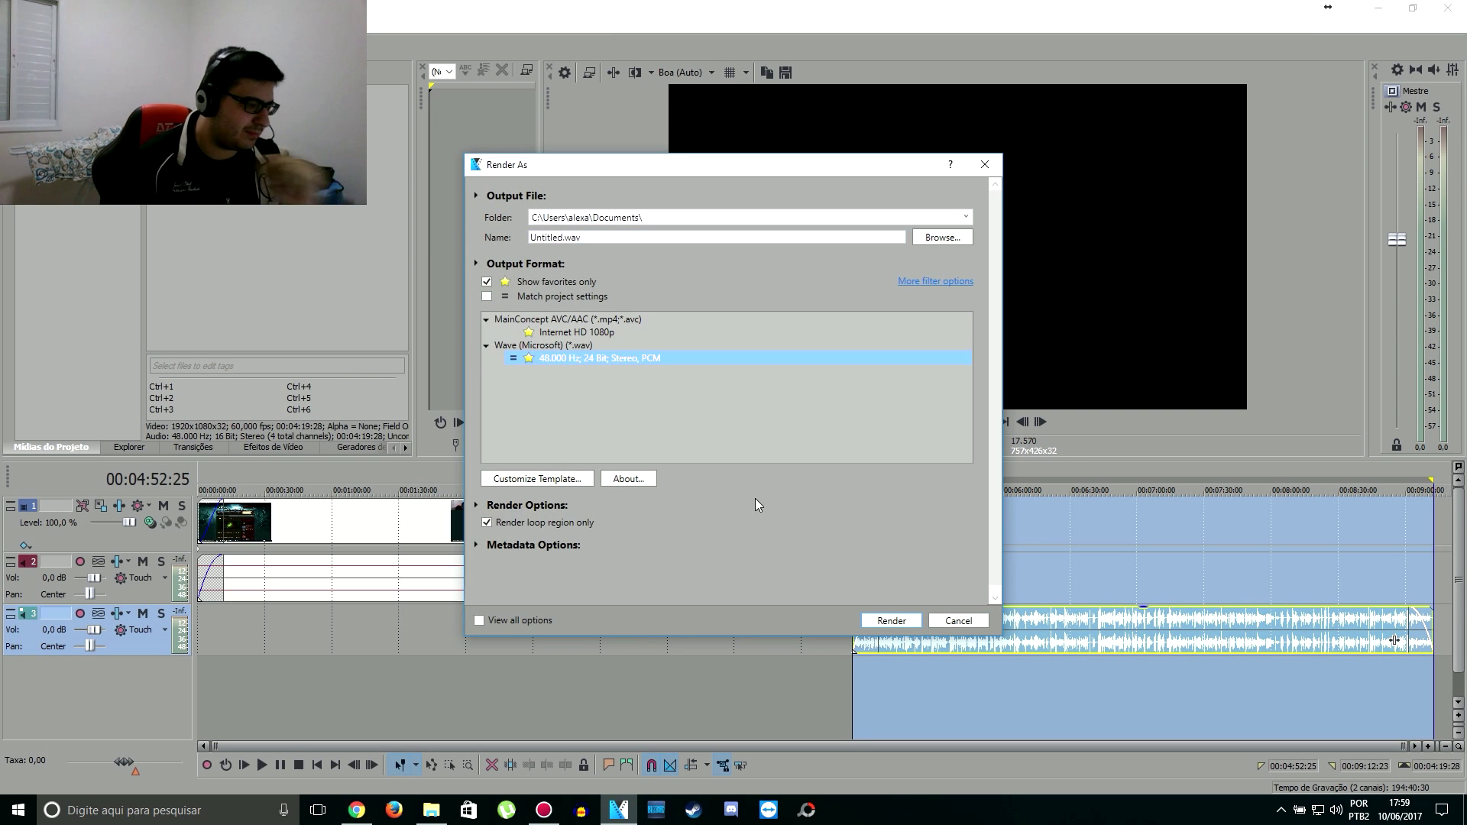
click(889, 622)
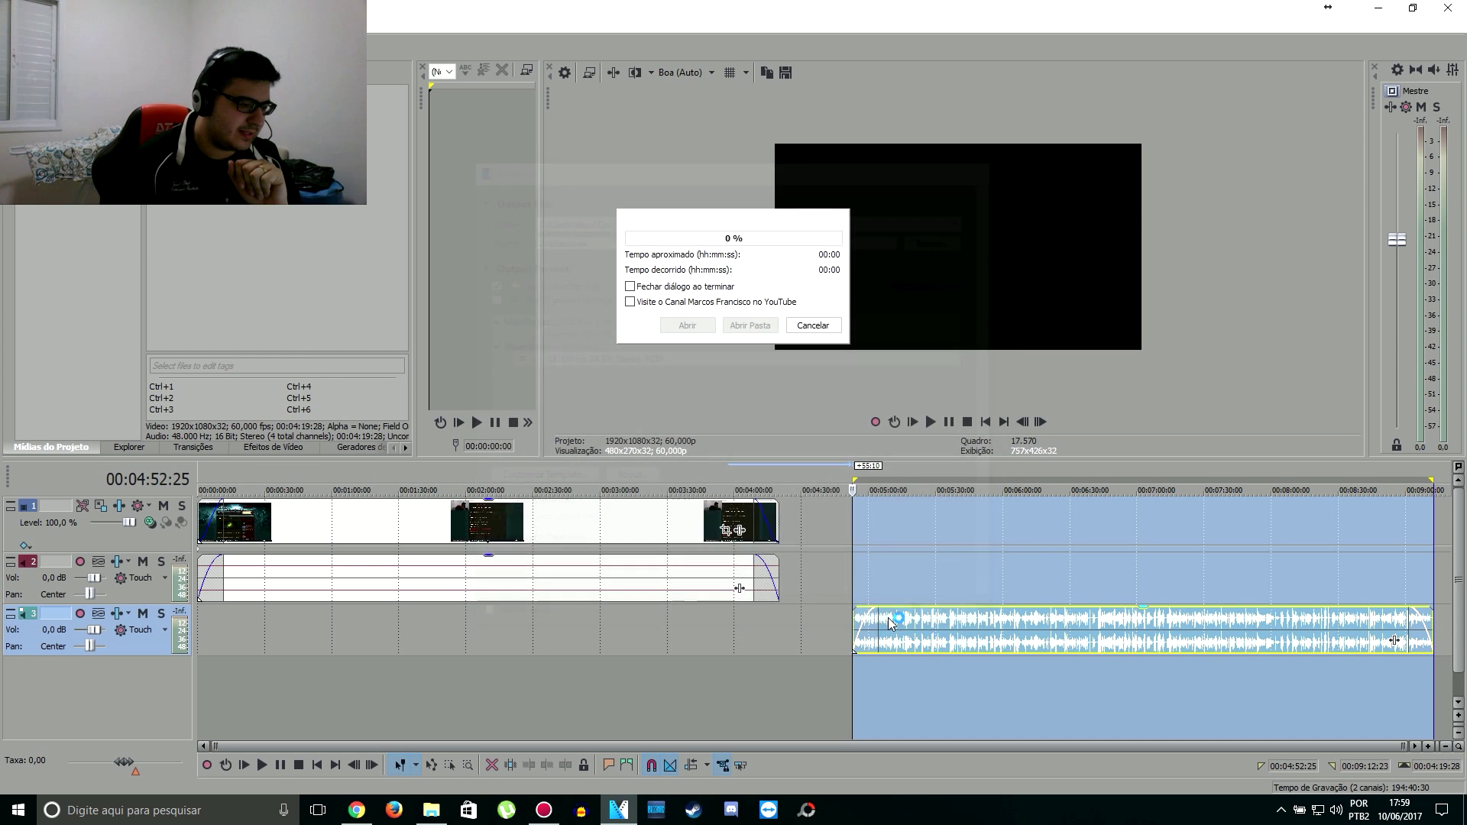